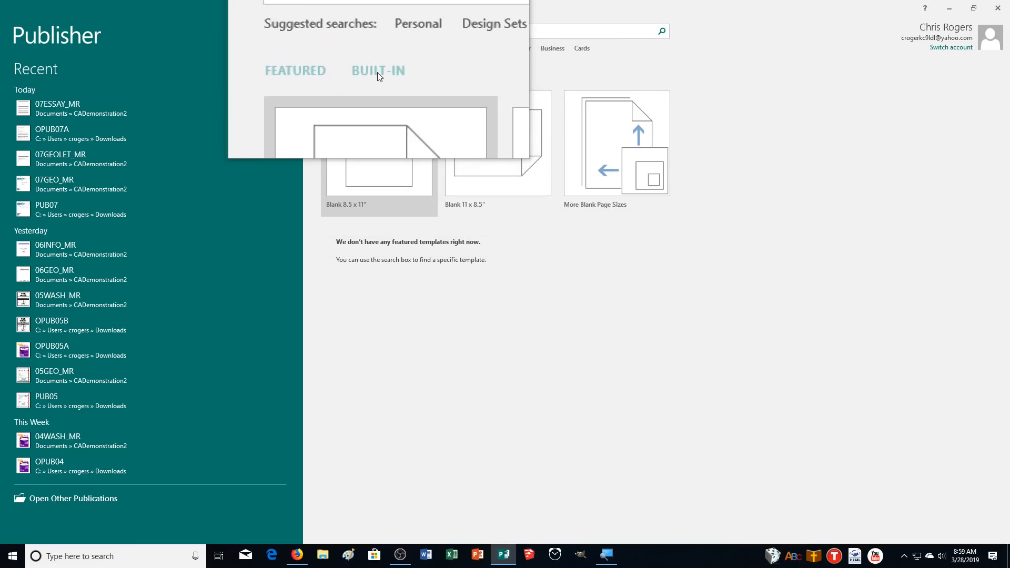
Browse the built-in templates to Quick Publications and select the Color Band template
{"action": "left_click", "coordinate": [377, 72]}
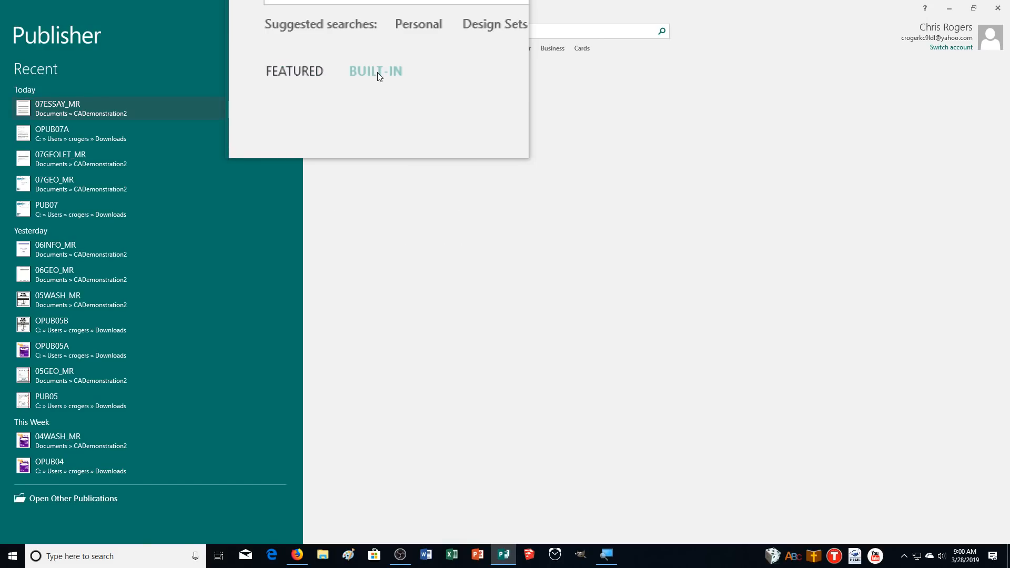
{"action": "scroll", "coordinate": [542, 263], "scroll_direction": "down", "scroll_amount": 4}
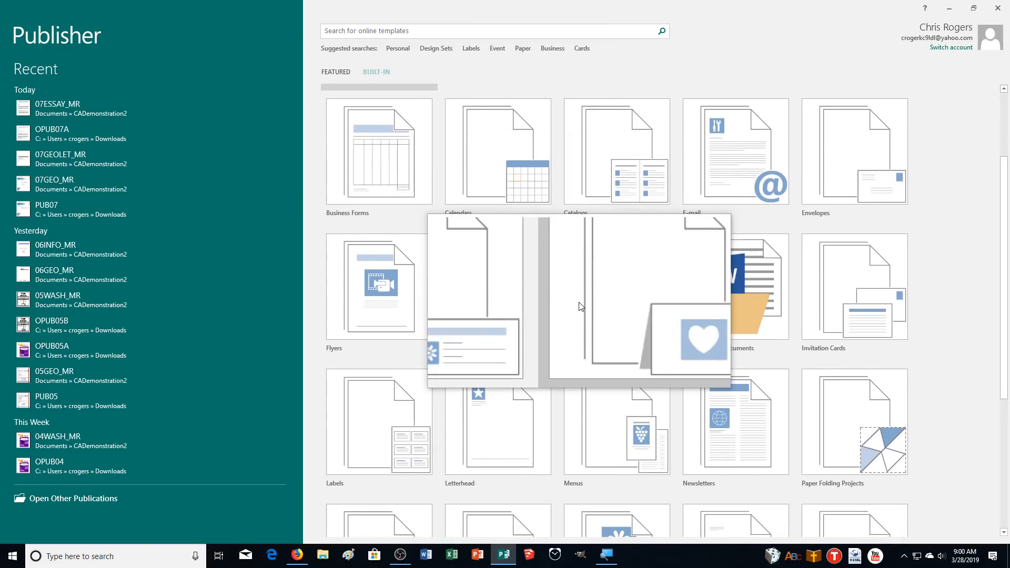
{"action": "scroll", "coordinate": [579, 302], "scroll_direction": "down", "scroll_amount": 2}
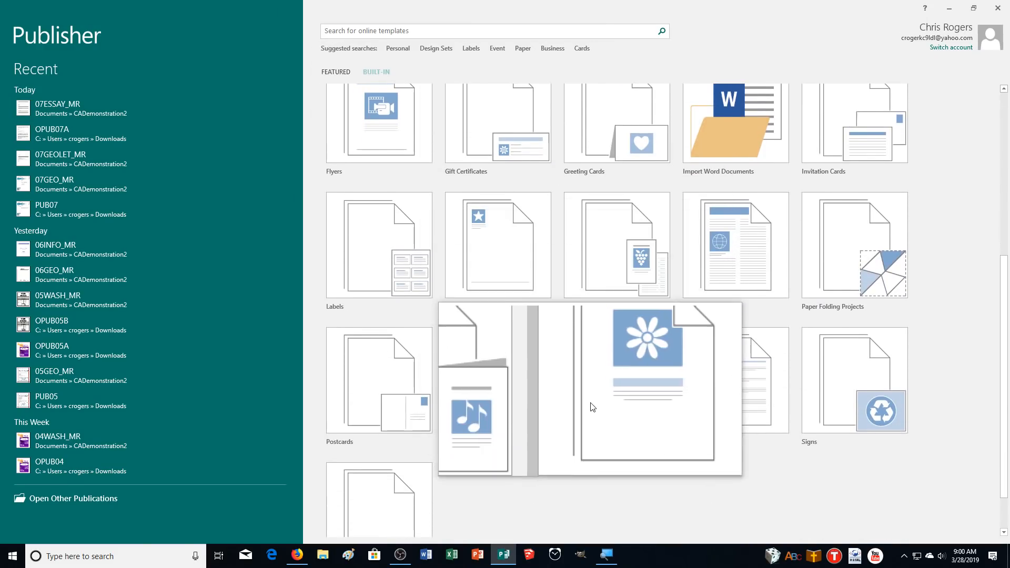
{"action": "left_click", "coordinate": [599, 424]}
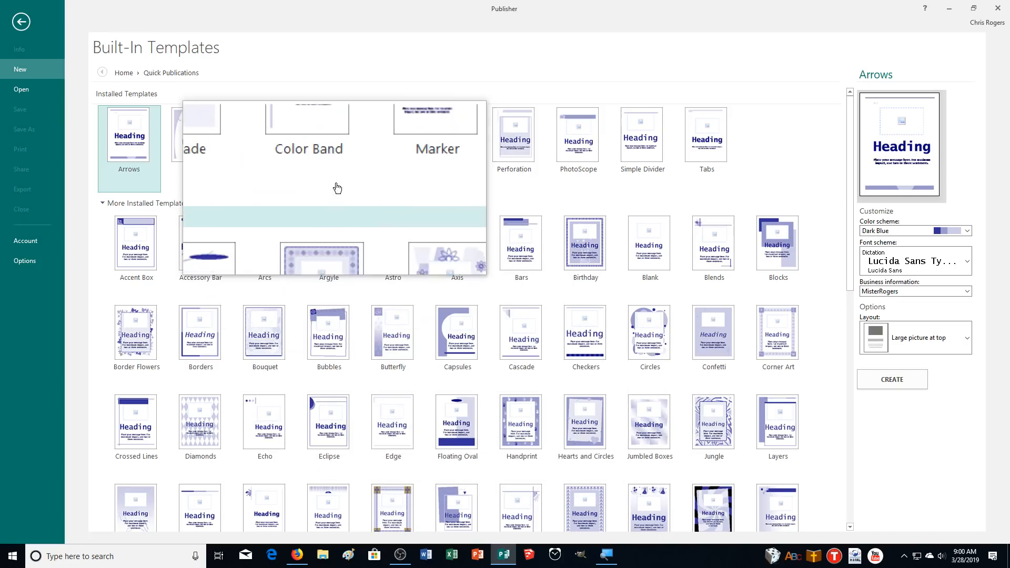
{"action": "left_click", "coordinate": [332, 159]}
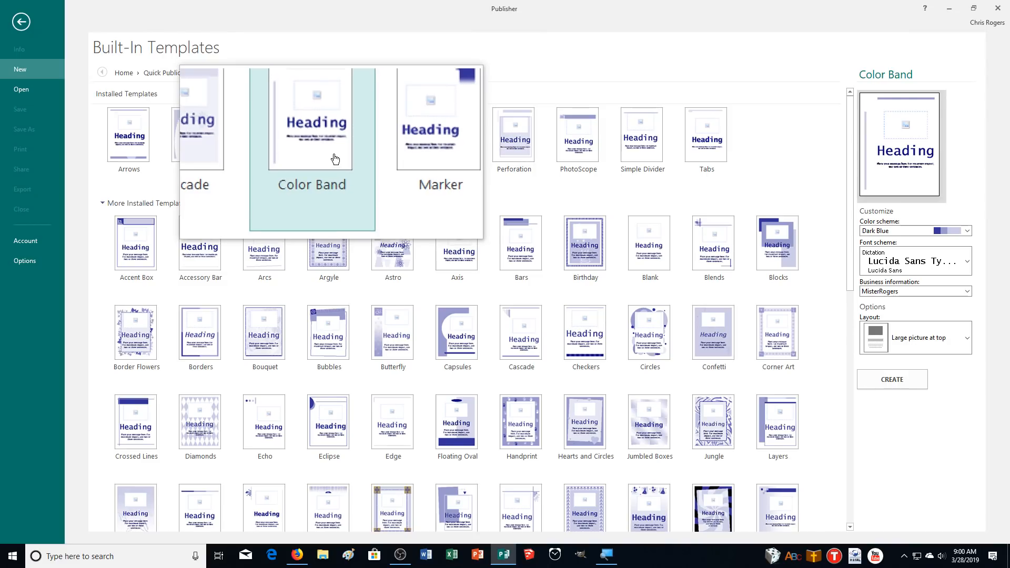
Set the Color Band template's color scheme to Cherry
{"action": "left_click", "coordinate": [900, 233]}
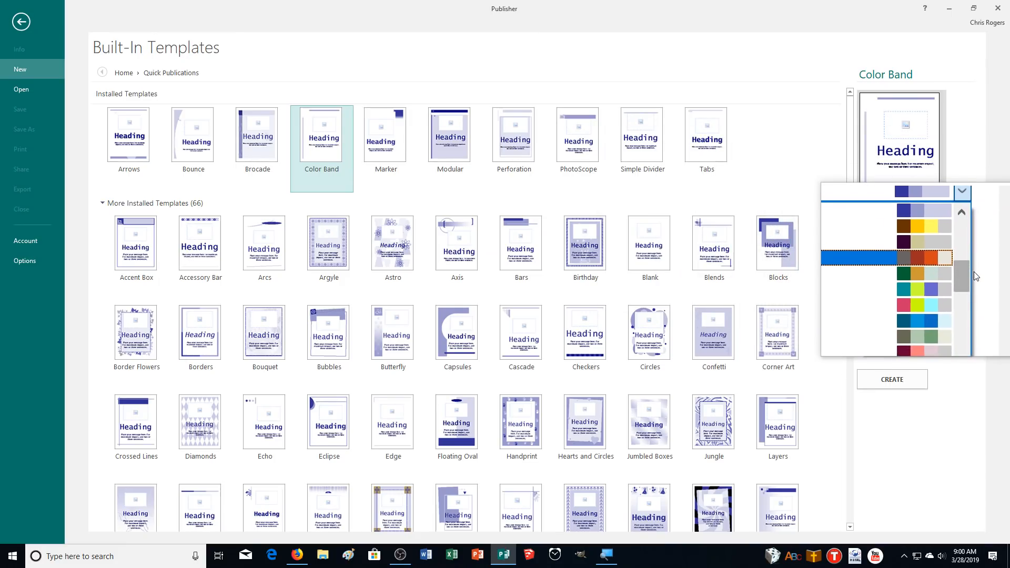
{"action": "scroll", "coordinate": [967, 273], "scroll_direction": "up", "scroll_amount": 6}
{"action": "scroll", "coordinate": [959, 250], "scroll_direction": "down", "scroll_amount": 3}
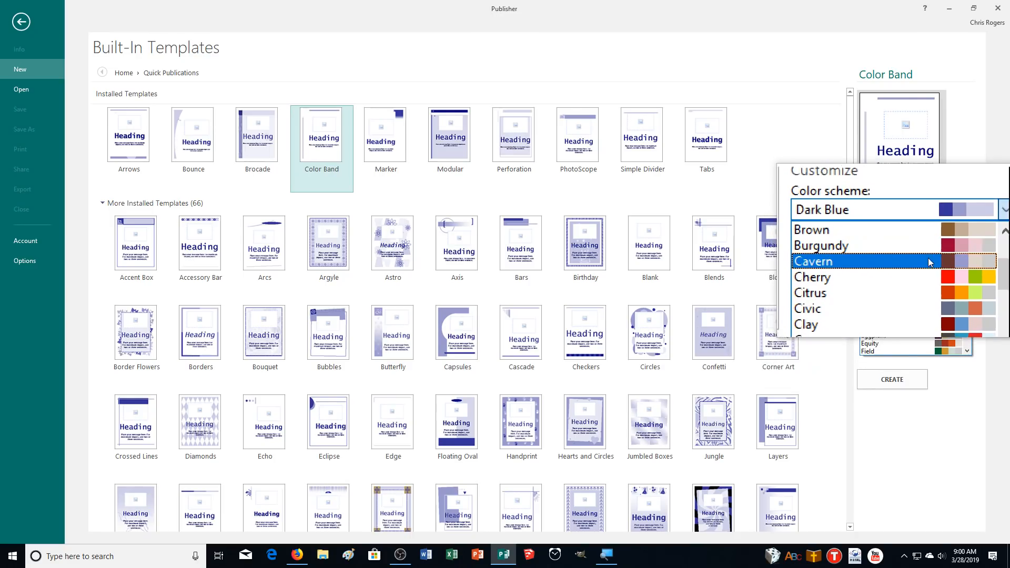
{"action": "left_click", "coordinate": [928, 261]}
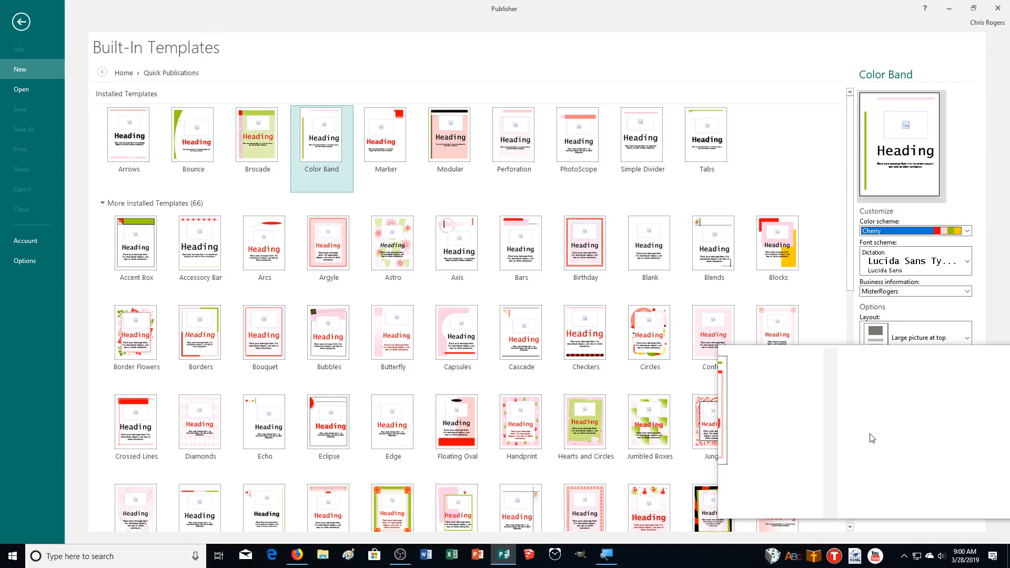
Set the template's font scheme to Galley and check the available business information sets
{"action": "left_click", "coordinate": [901, 268]}
{"action": "scroll", "coordinate": [890, 354], "scroll_direction": "down", "scroll_amount": 5}
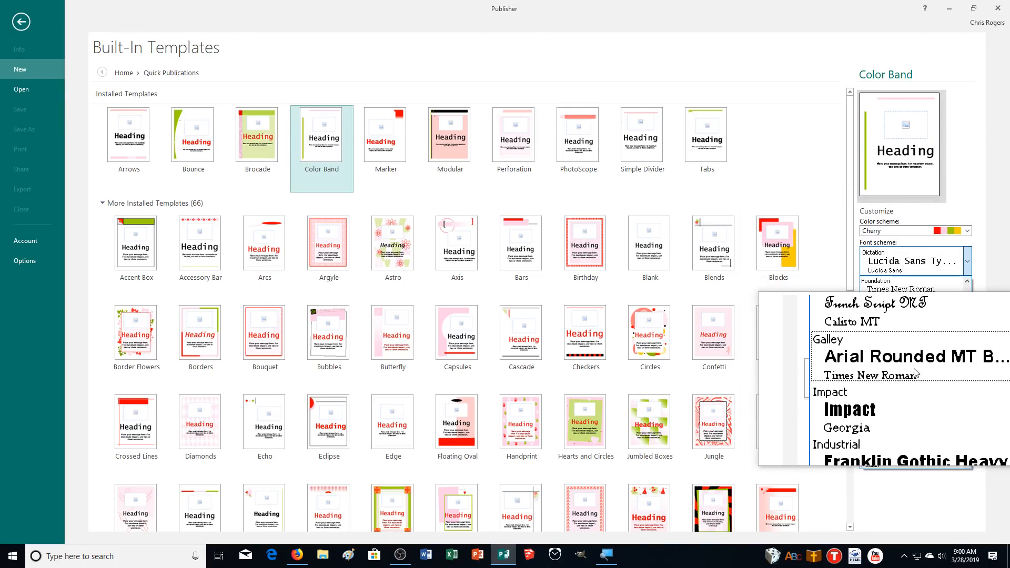
{"action": "left_click", "coordinate": [915, 375]}
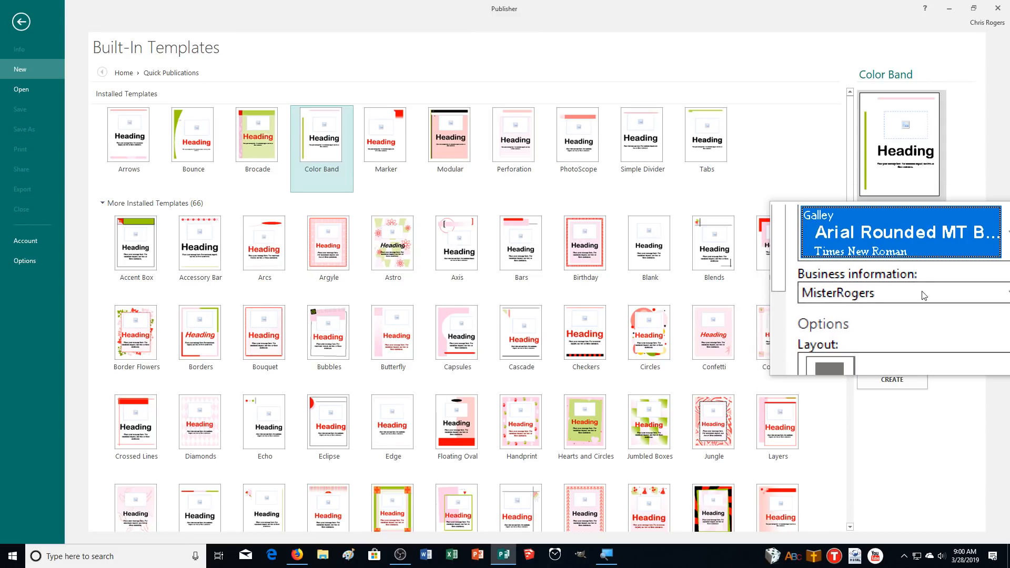
{"action": "left_click", "coordinate": [923, 295]}
{"action": "left_click", "coordinate": [924, 296]}
Choose the Heading only layout and create the publication from the Color Band template
{"action": "left_click", "coordinate": [918, 345]}
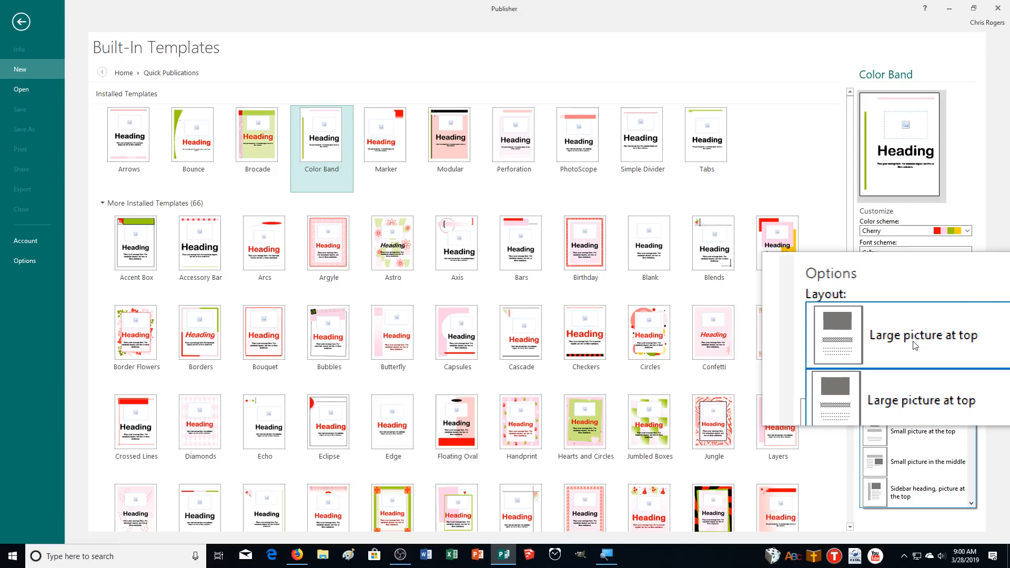
{"action": "scroll", "coordinate": [920, 369], "scroll_direction": "down", "scroll_amount": 2}
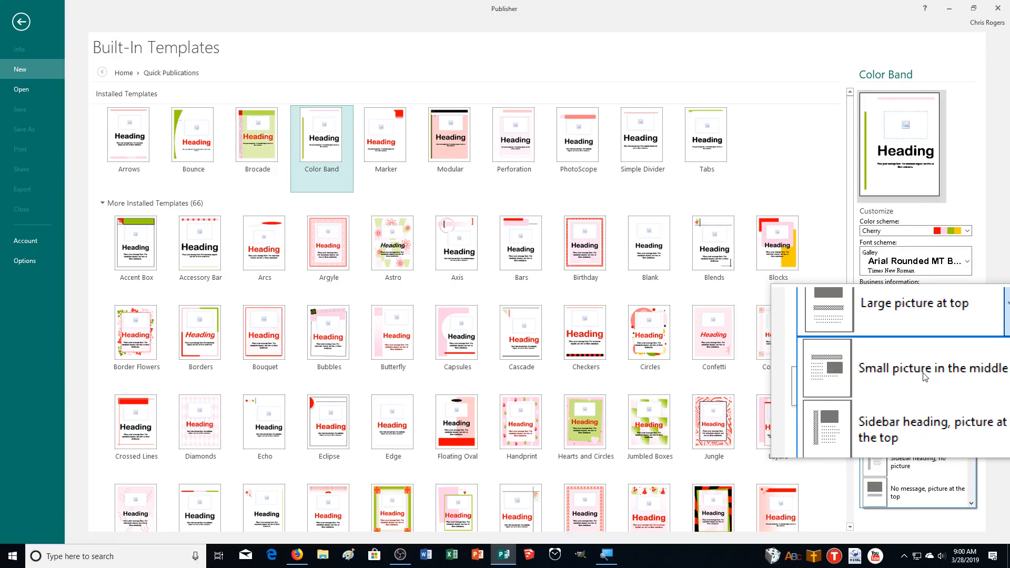
{"action": "scroll", "coordinate": [925, 376], "scroll_direction": "down", "scroll_amount": 3}
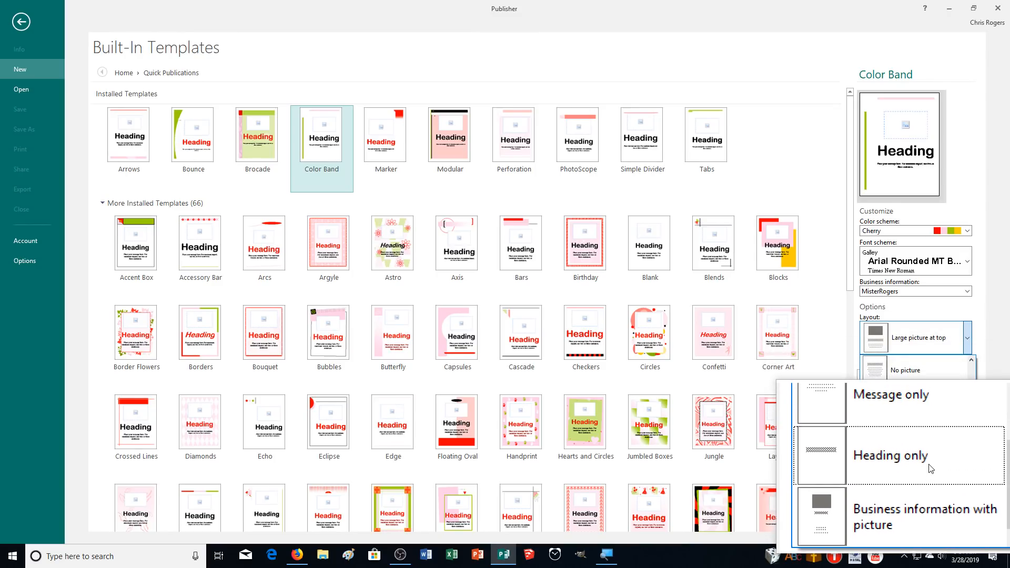
{"action": "left_click", "coordinate": [931, 467]}
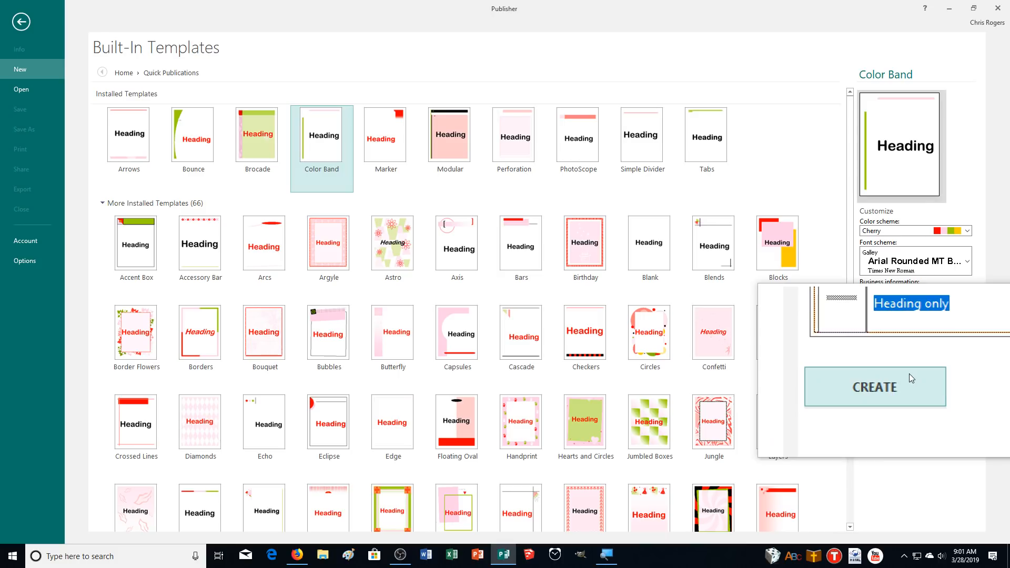
{"action": "left_click", "coordinate": [909, 373]}
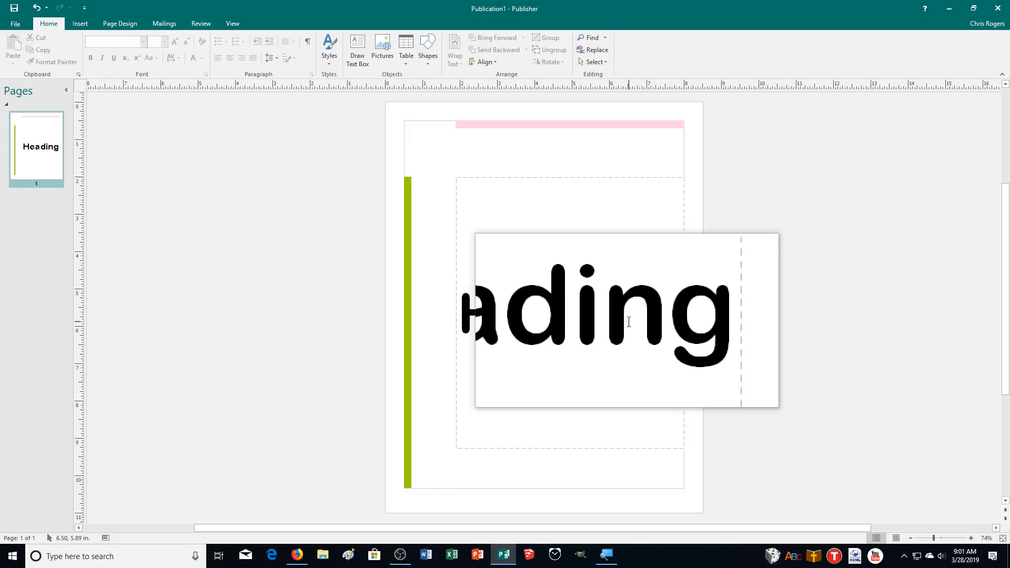
Replace the placeholder heading text with "Science Fair Room 121"
{"action": "double_click", "coordinate": [663, 322]}
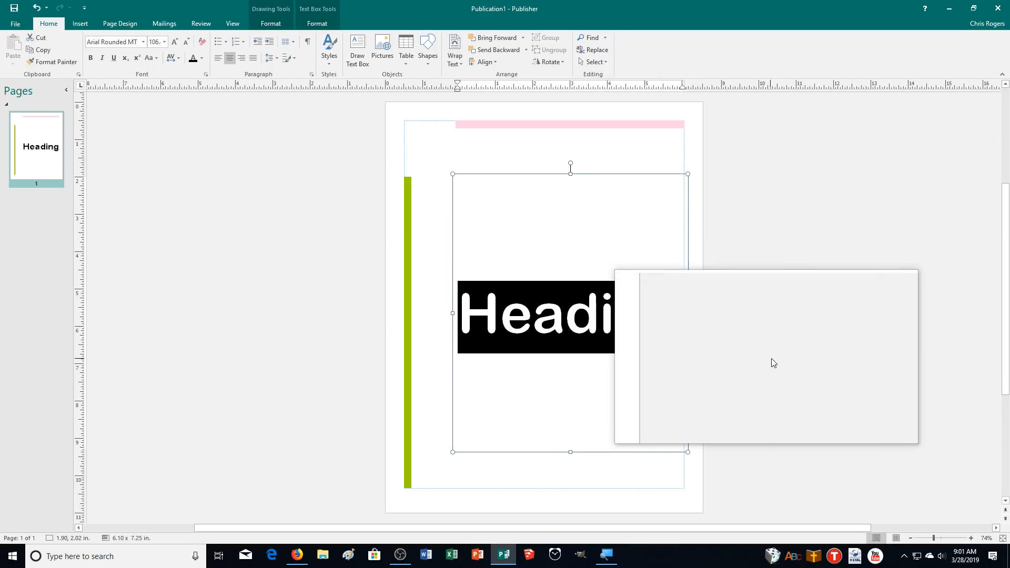
{"action": "left_click", "coordinate": [974, 539]}
{"action": "left_click", "coordinate": [974, 539]}
{"action": "left_click", "coordinate": [974, 539]}
{"action": "left_click", "coordinate": [974, 539]}
{"action": "left_click", "coordinate": [974, 538]}
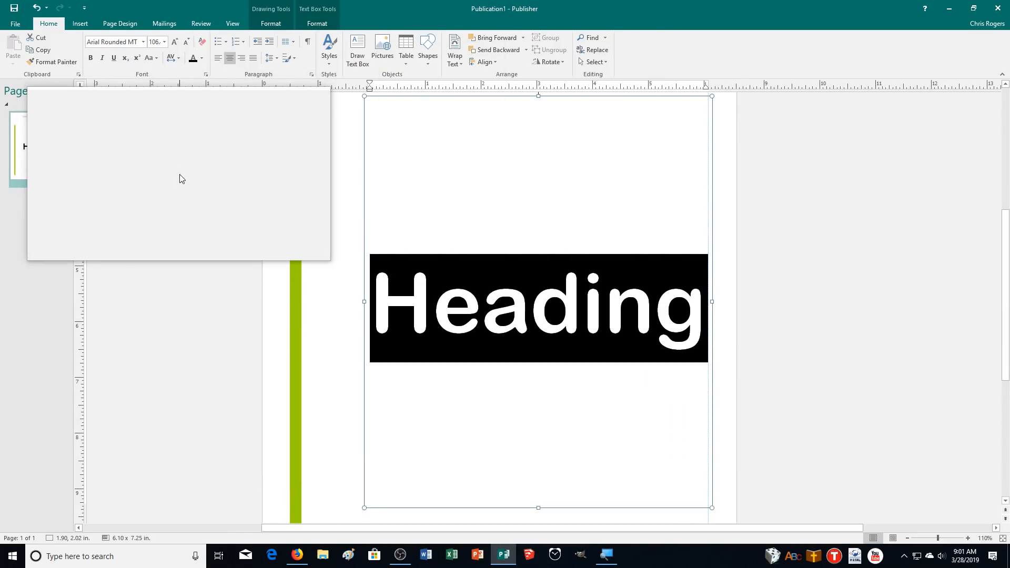
{"action": "type", "text": "Science F"}
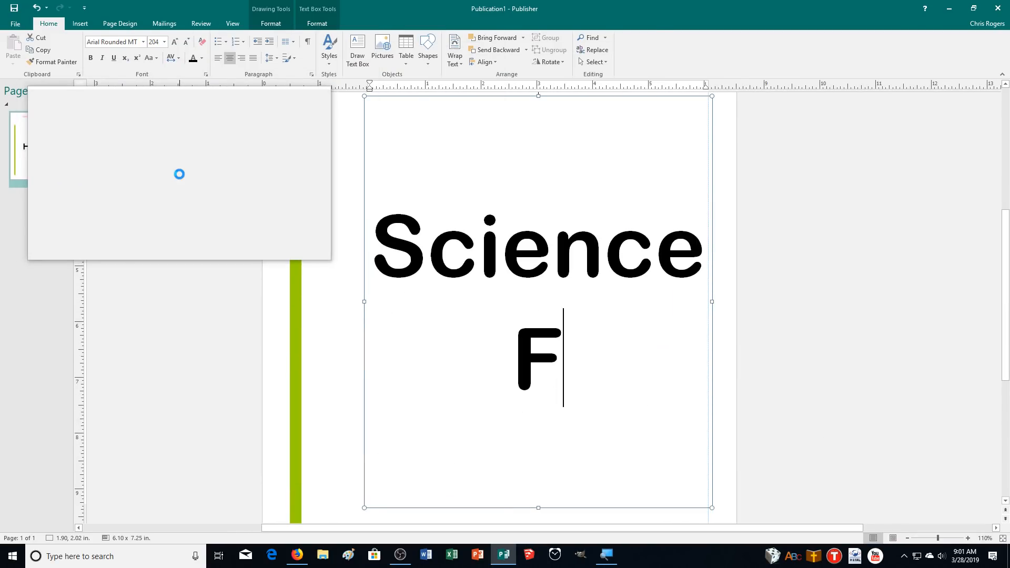
{"action": "type", "text": "air Room 121"}
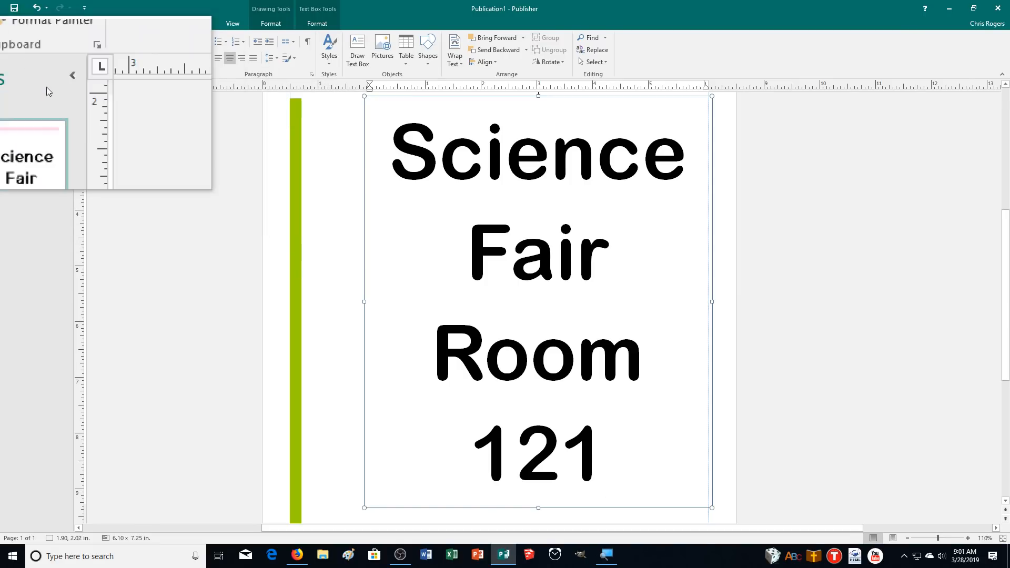
Save the publication as 08SIGN1_MR in the CADemonstration2 folder inside Documents
{"action": "left_click", "coordinate": [11, 25]}
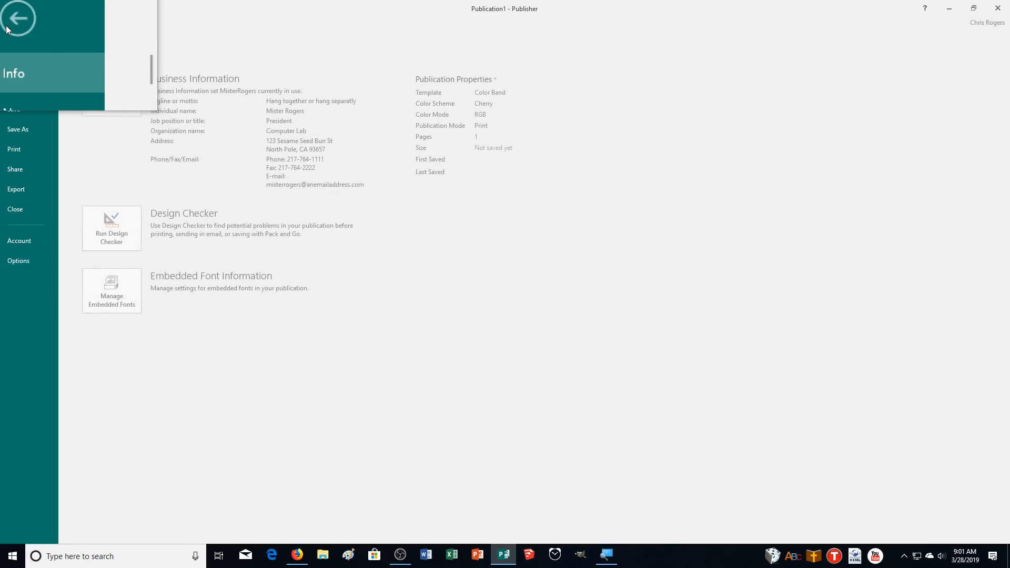
{"action": "left_click", "coordinate": [25, 128]}
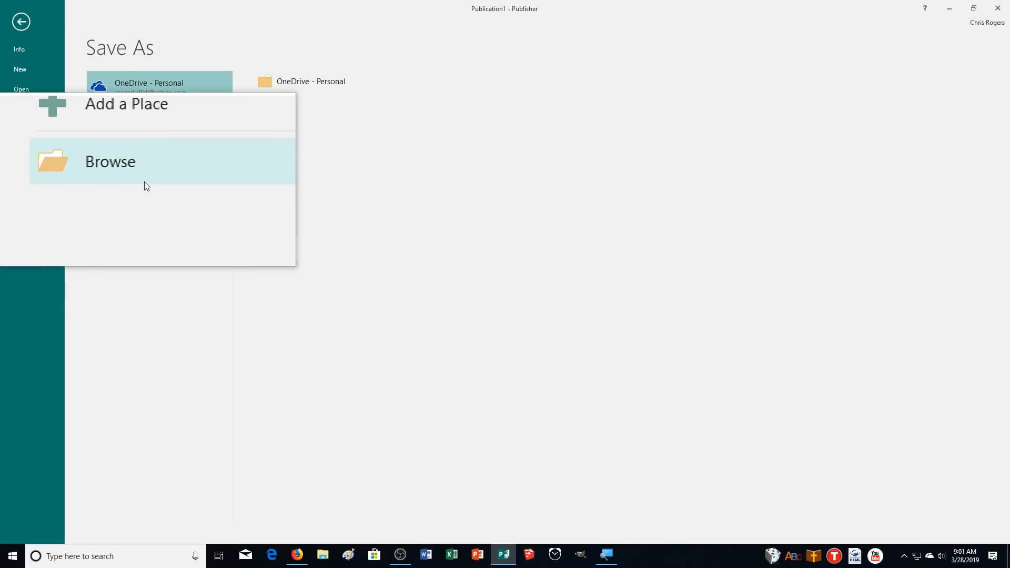
{"action": "left_click", "coordinate": [145, 182]}
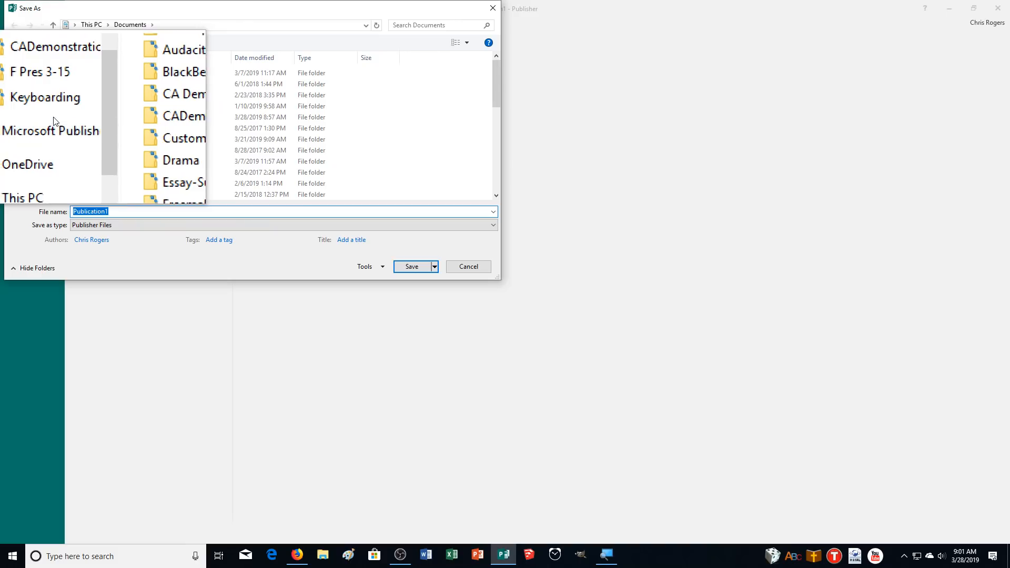
{"action": "left_click", "coordinate": [113, 116]}
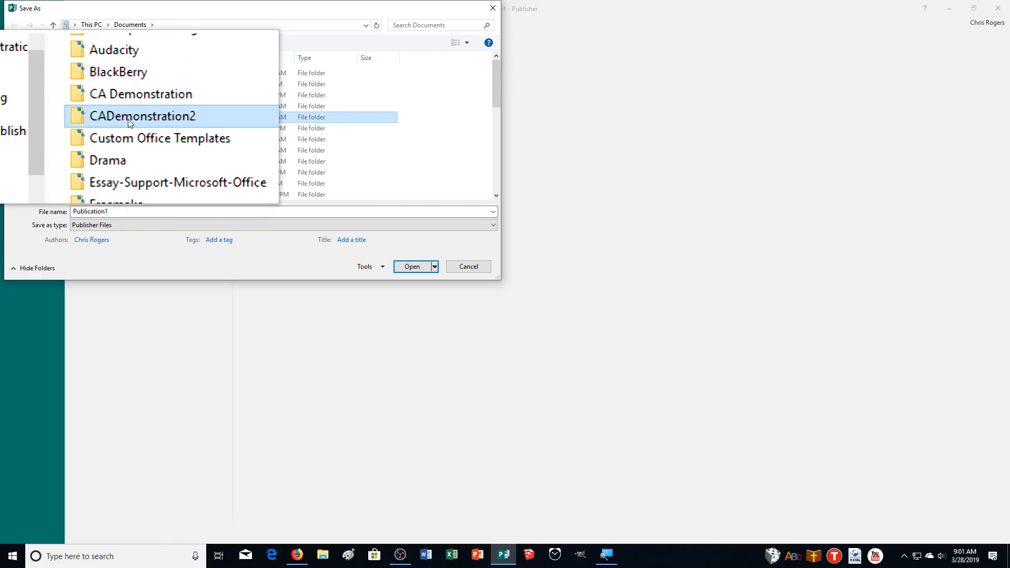
{"action": "double_click", "coordinate": [128, 119]}
{"action": "double_click", "coordinate": [112, 212]}
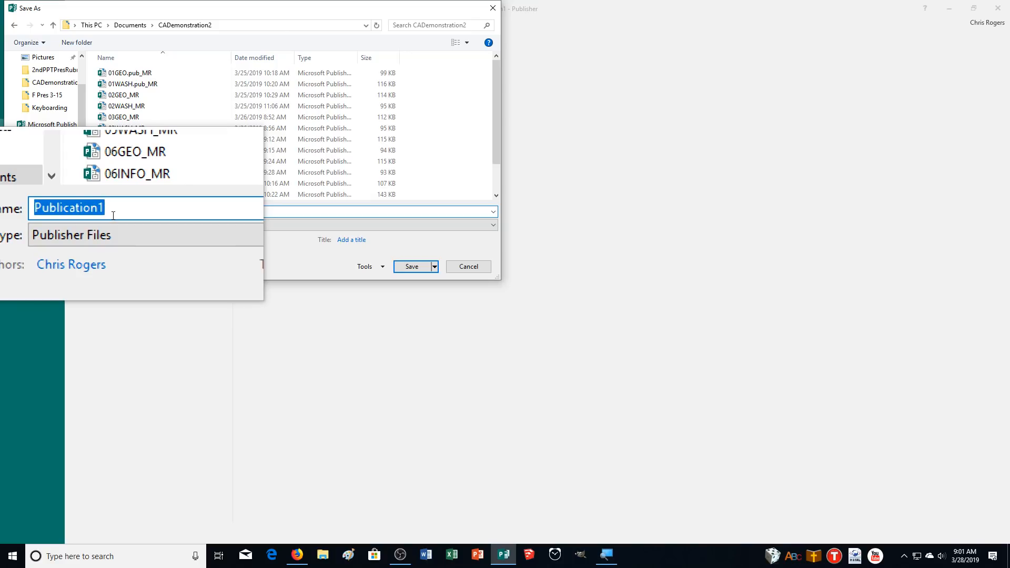
{"action": "type", "text": "08SIGN"}
{"action": "type", "text": "_M"}
{"action": "key", "text": "BackSpace"}
{"action": "key", "text": "BackSpace"}
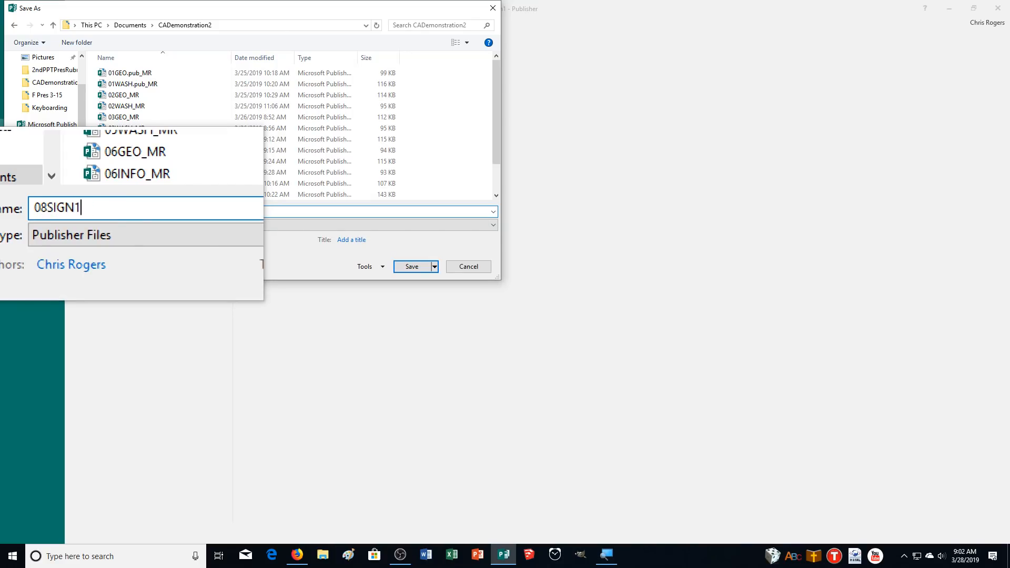
{"action": "type", "text": "1_MR"}
{"action": "key", "text": "Return"}
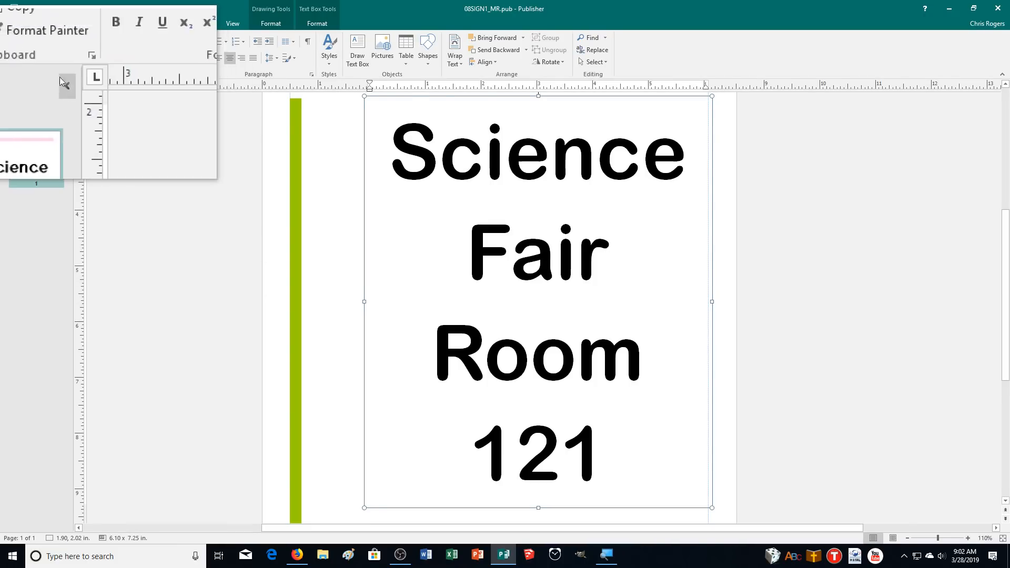
Save a second copy of the sign as 08SIGN2_MR in the CADemonstration2 folder
{"action": "left_click", "coordinate": [11, 23]}
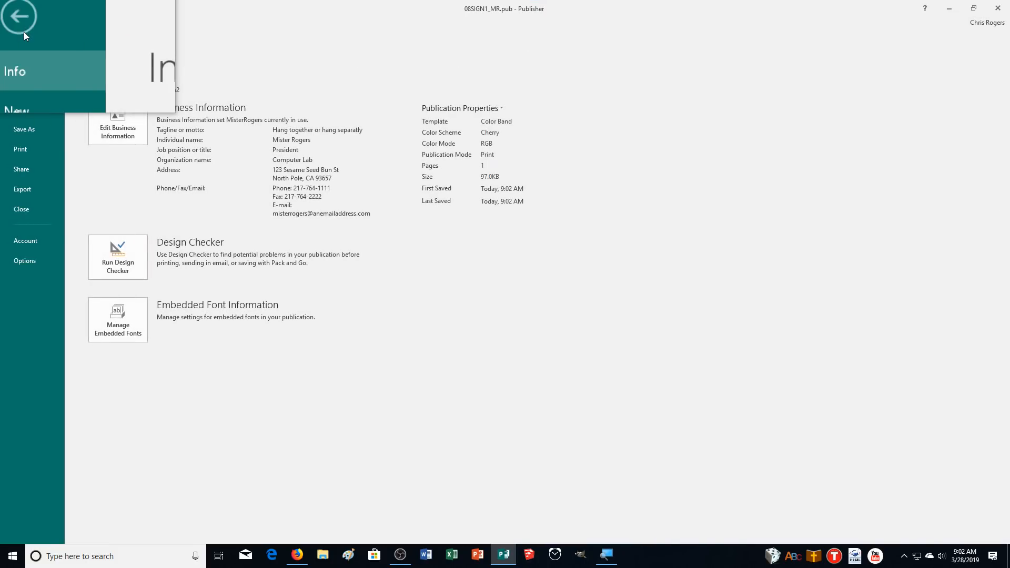
{"action": "left_click", "coordinate": [36, 132]}
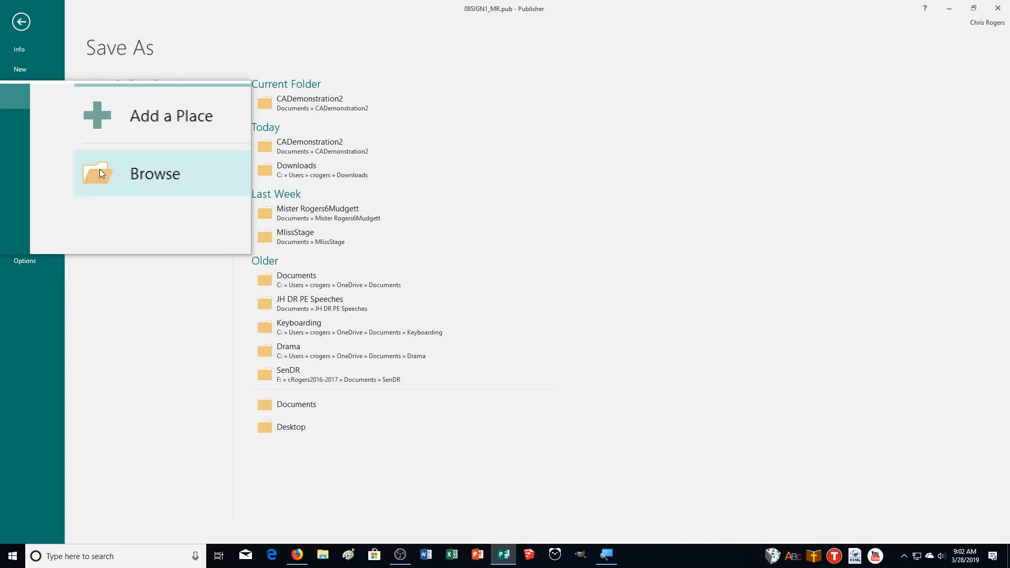
{"action": "left_click", "coordinate": [101, 172]}
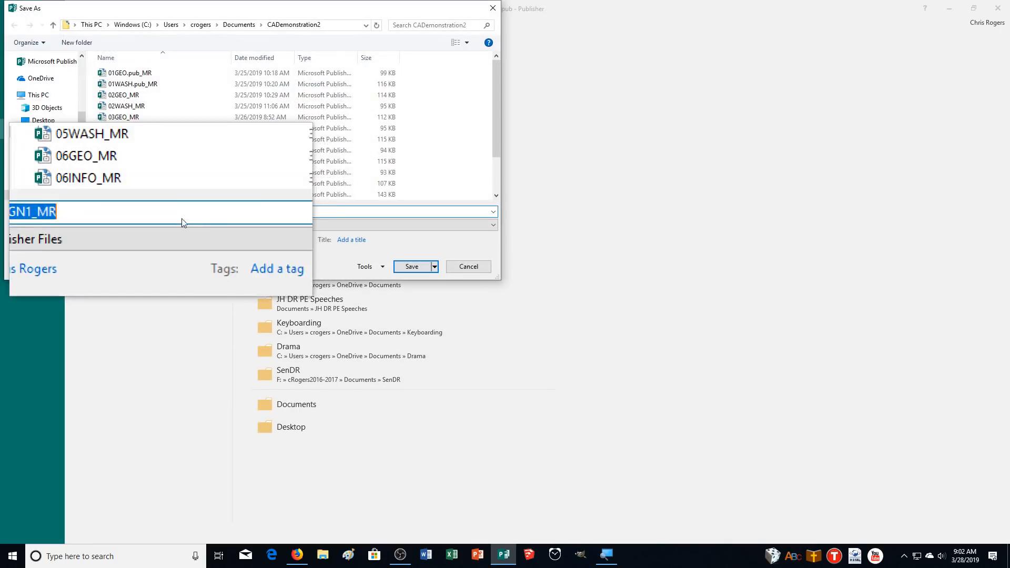
{"action": "left_click", "coordinate": [97, 212]}
{"action": "key", "text": "BackSpace"}
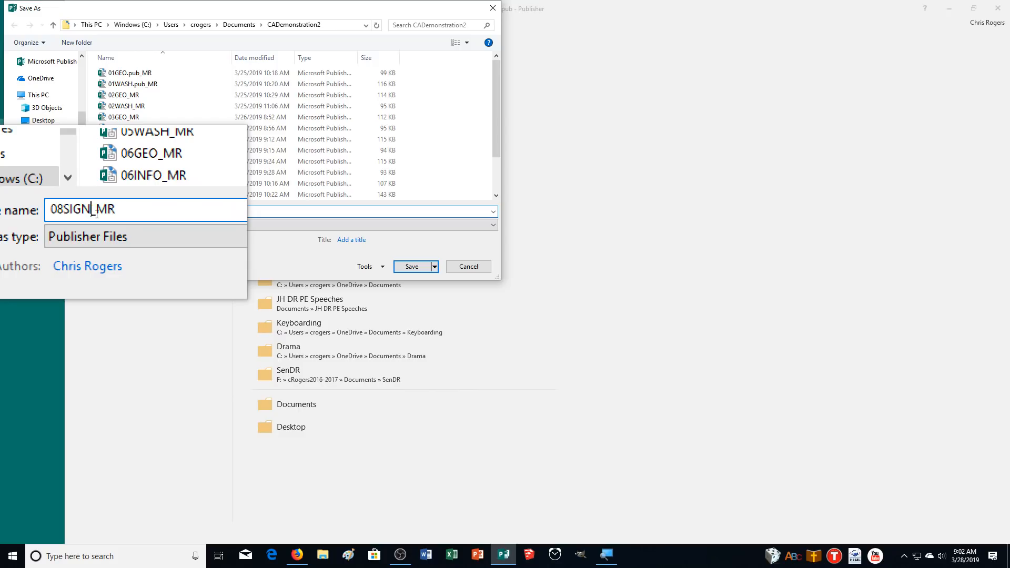
{"action": "type", "text": "2"}
{"action": "key", "text": "Return"}
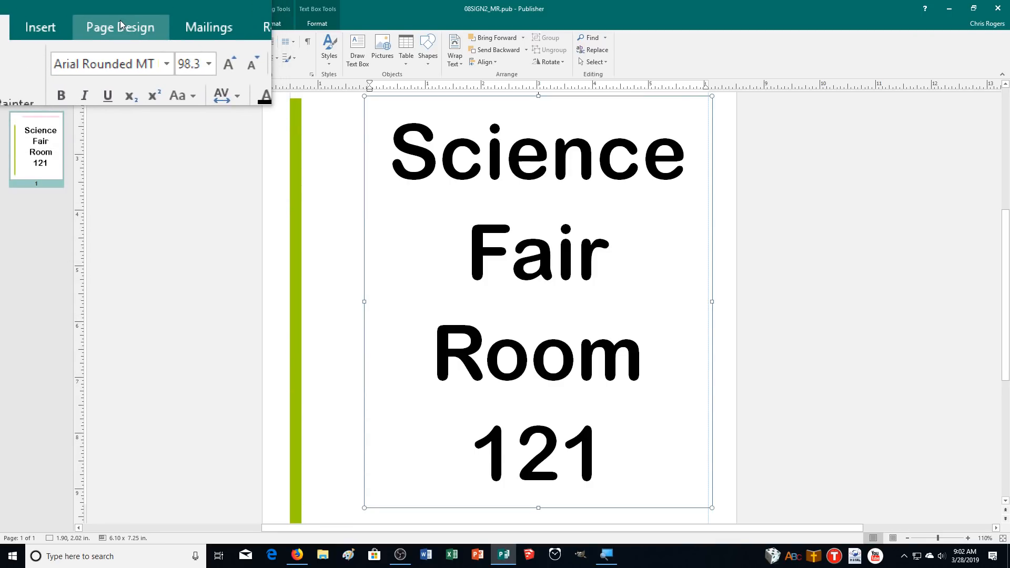
Change the publication's Color Band template layout to Message only
{"action": "left_click", "coordinate": [120, 20]}
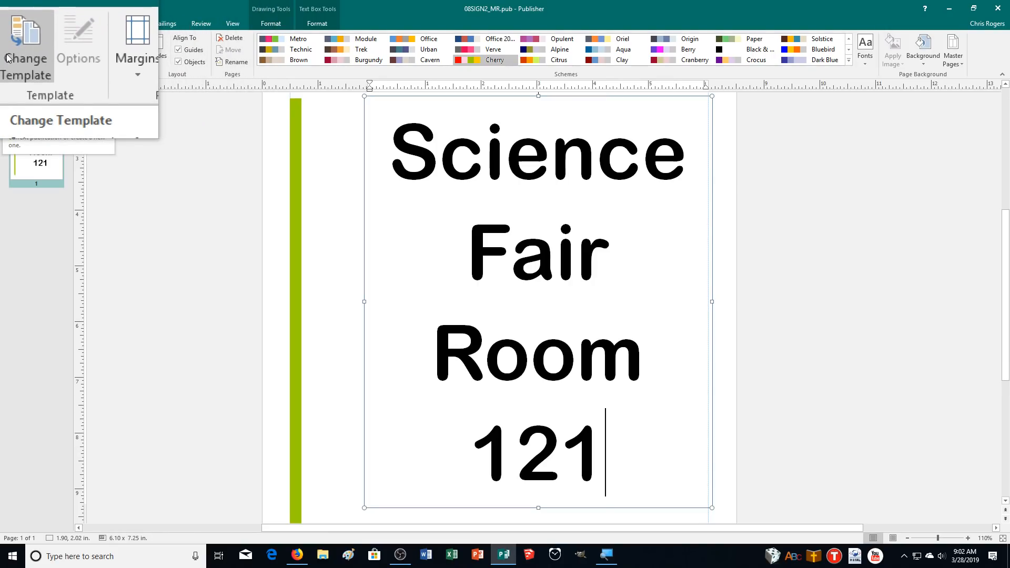
{"action": "left_click", "coordinate": [8, 58]}
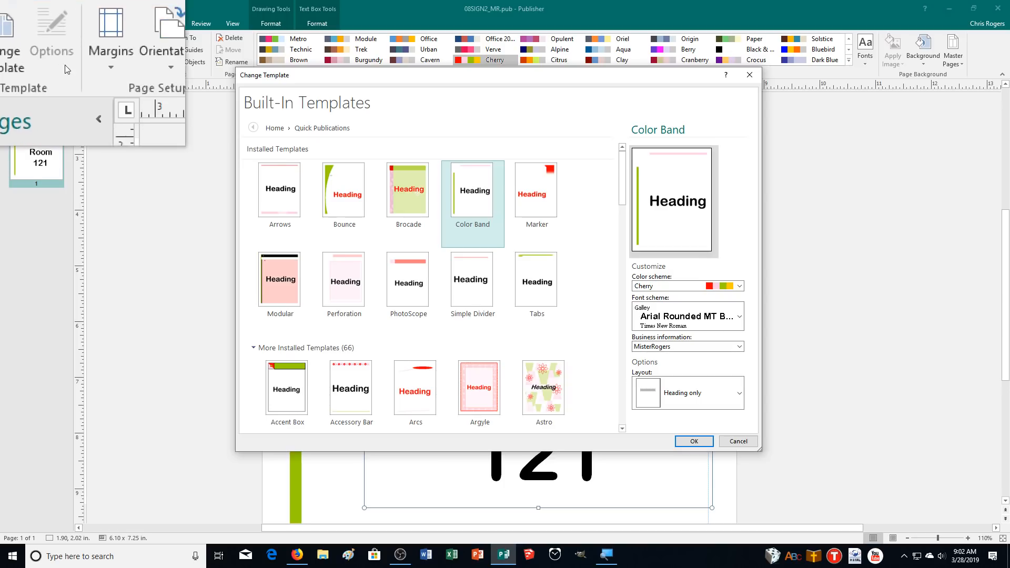
{"action": "left_click", "coordinate": [726, 393]}
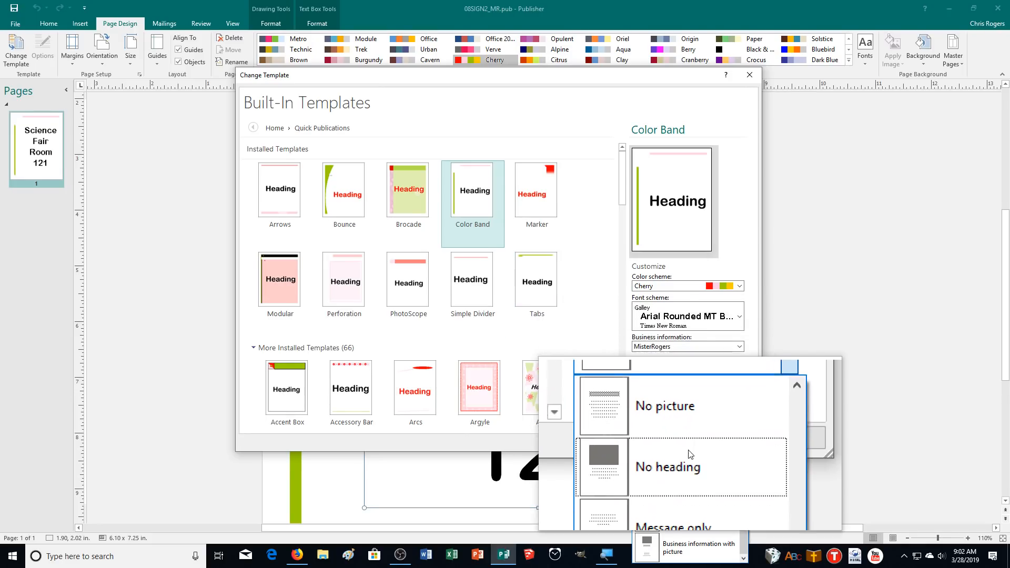
{"action": "left_click", "coordinate": [693, 492]}
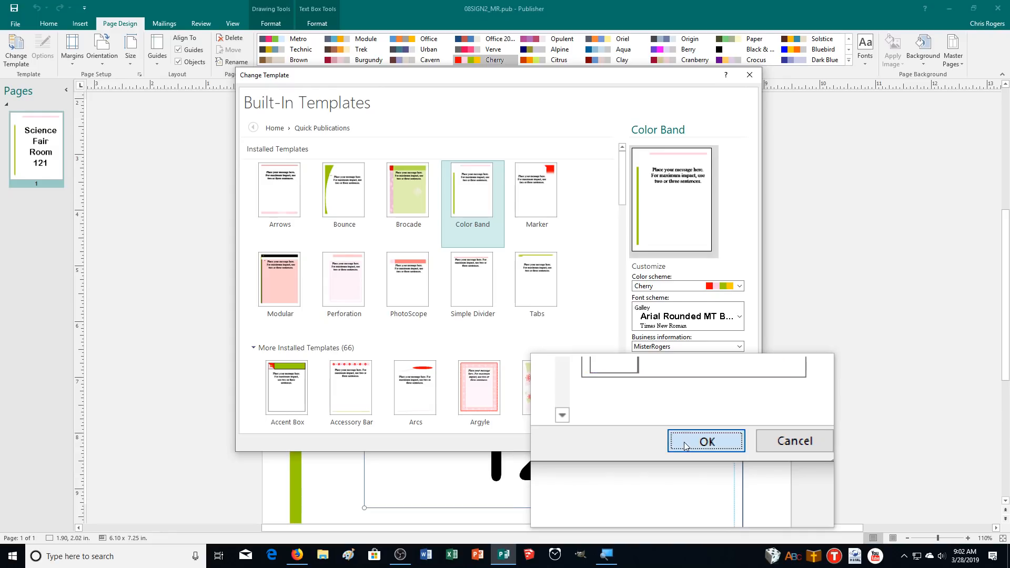
{"action": "left_click", "coordinate": [684, 440]}
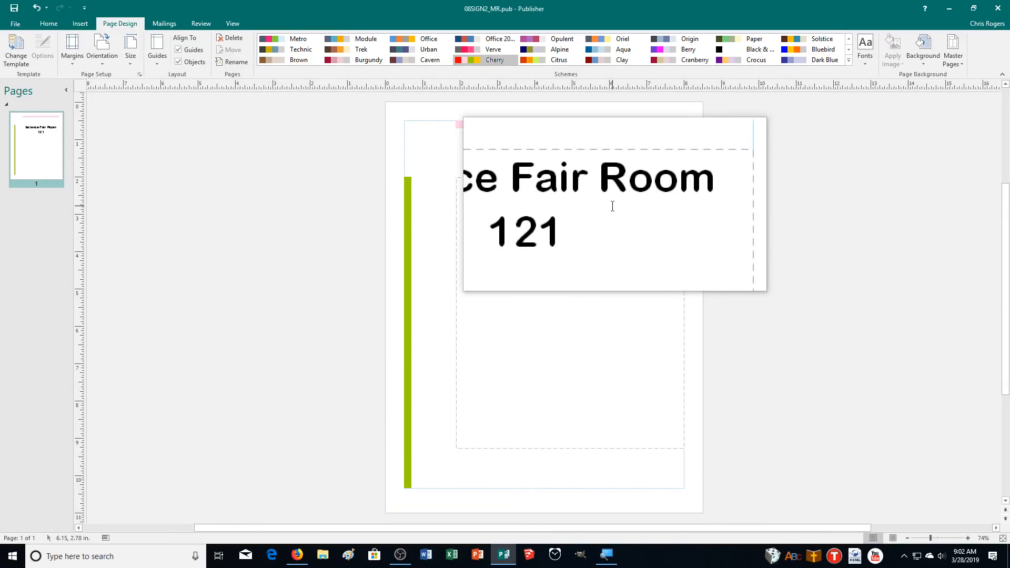
Replace the "Science Fair Room 121" text with the contents of the pub08 Word file from the Downloads folder
{"action": "left_click", "coordinate": [968, 538]}
{"action": "left_click", "coordinate": [968, 539]}
{"action": "left_click", "coordinate": [967, 538]}
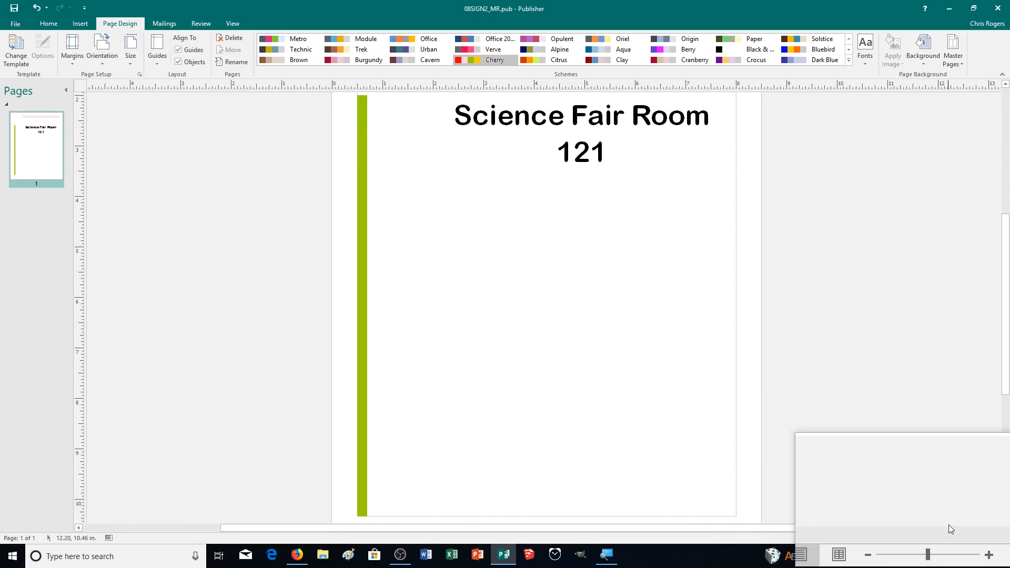
{"action": "left_click", "coordinate": [971, 538]}
{"action": "left_click", "coordinate": [971, 538]}
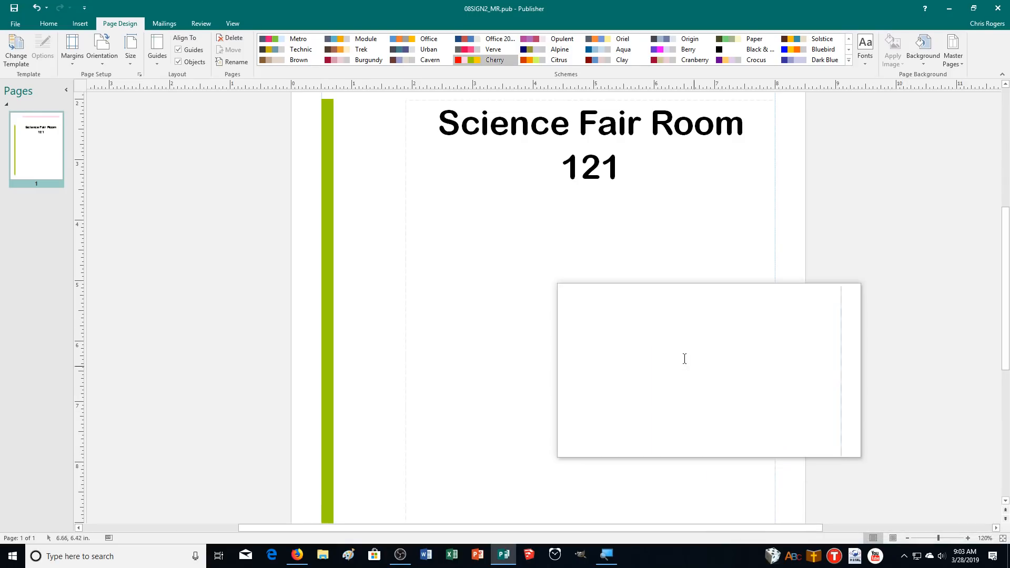
{"action": "left_click", "coordinate": [663, 292]}
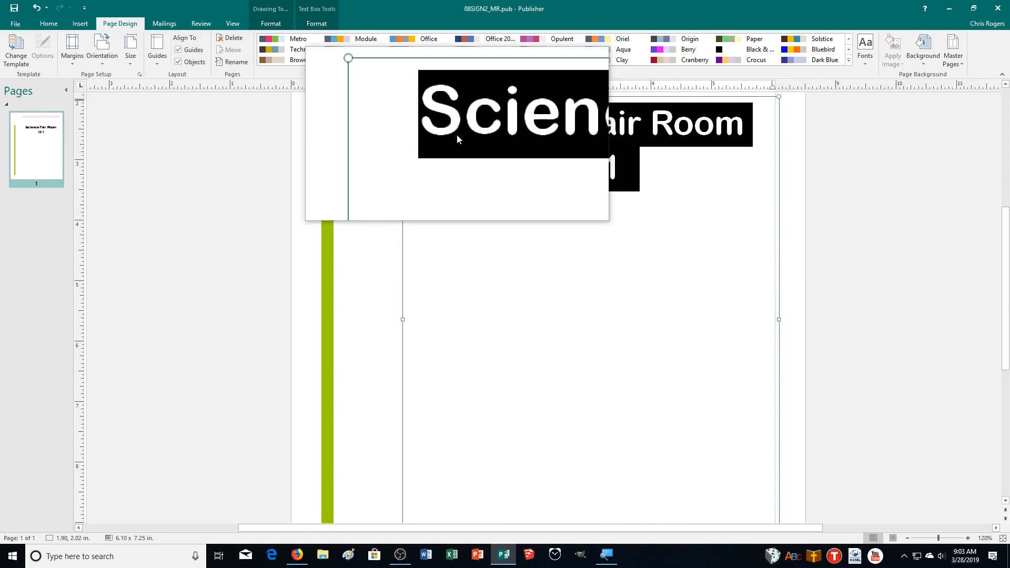
{"action": "left_click", "coordinate": [79, 25]}
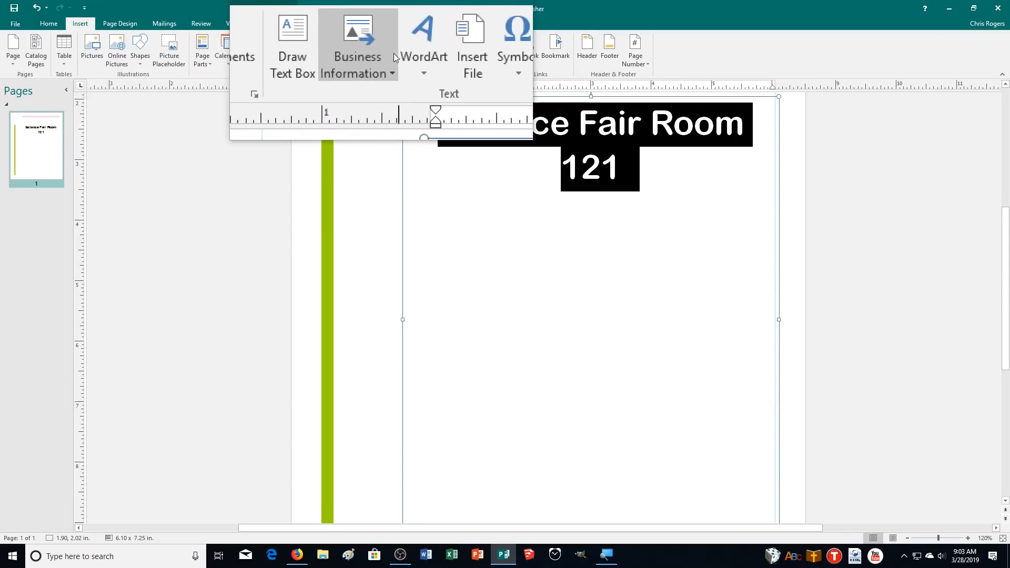
{"action": "left_click", "coordinate": [421, 50]}
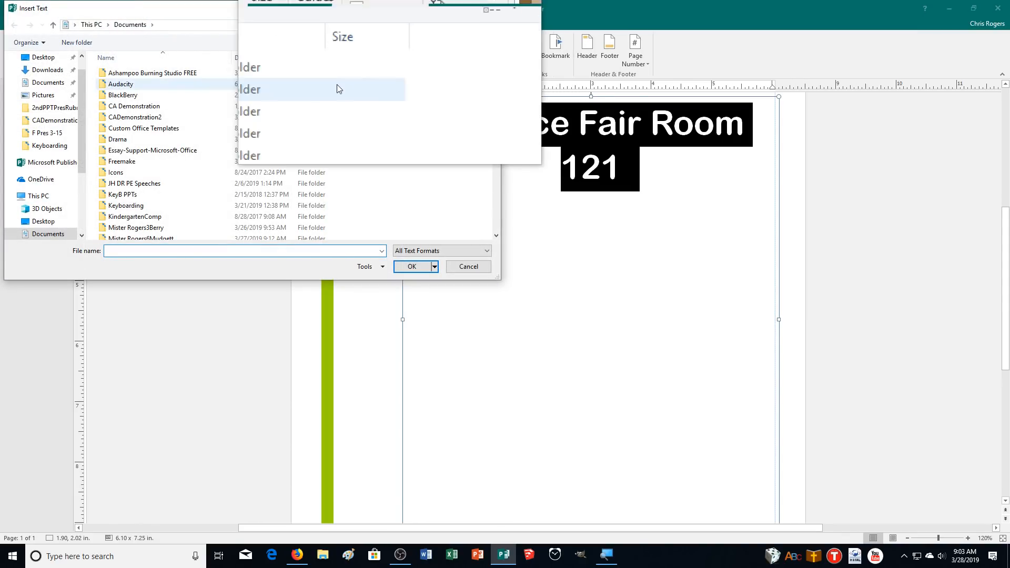
{"action": "left_click", "coordinate": [48, 70]}
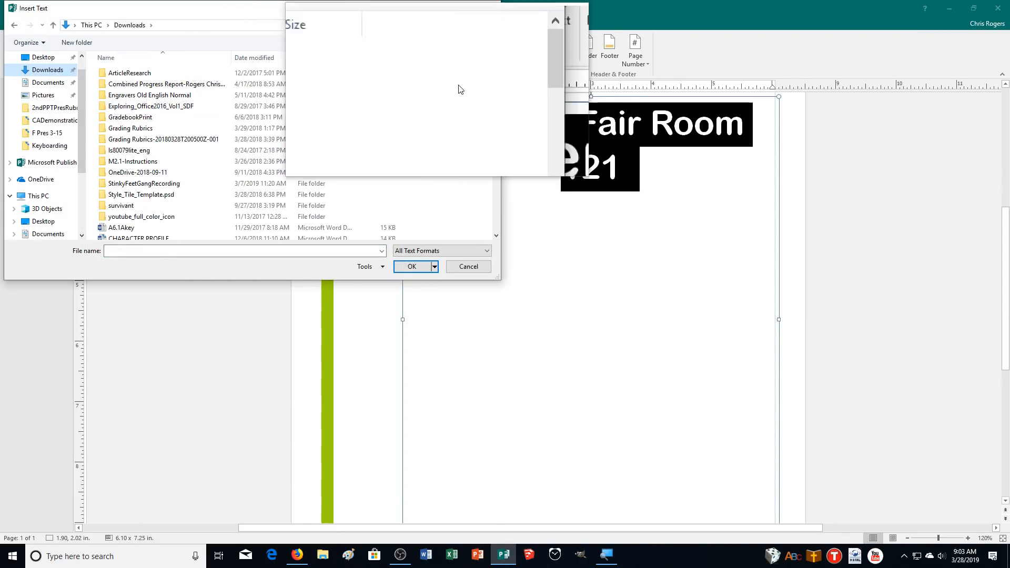
{"action": "left_click_drag", "start_coordinate": [494, 80], "coordinate": [489, 147]}
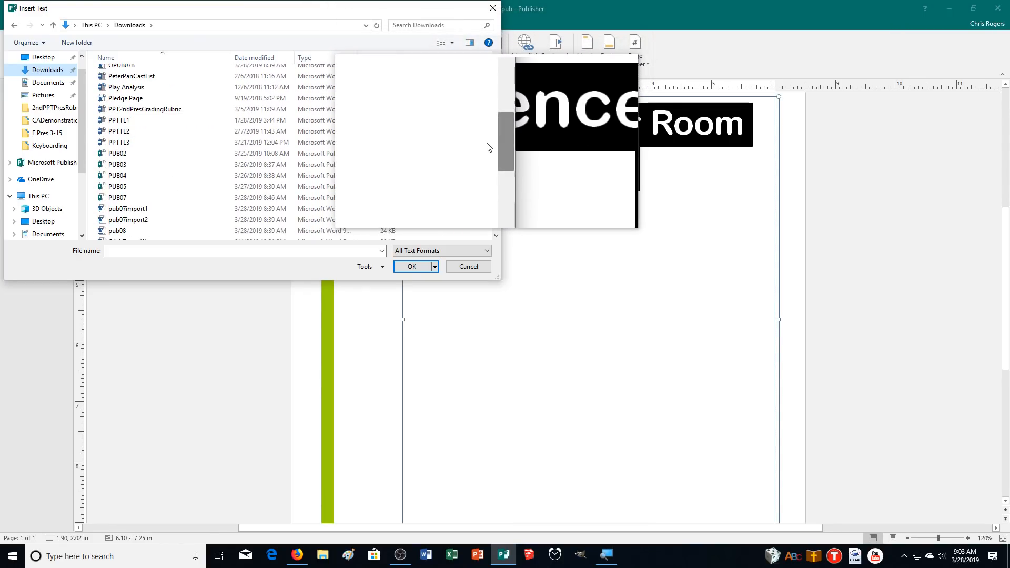
{"action": "left_click", "coordinate": [115, 234]}
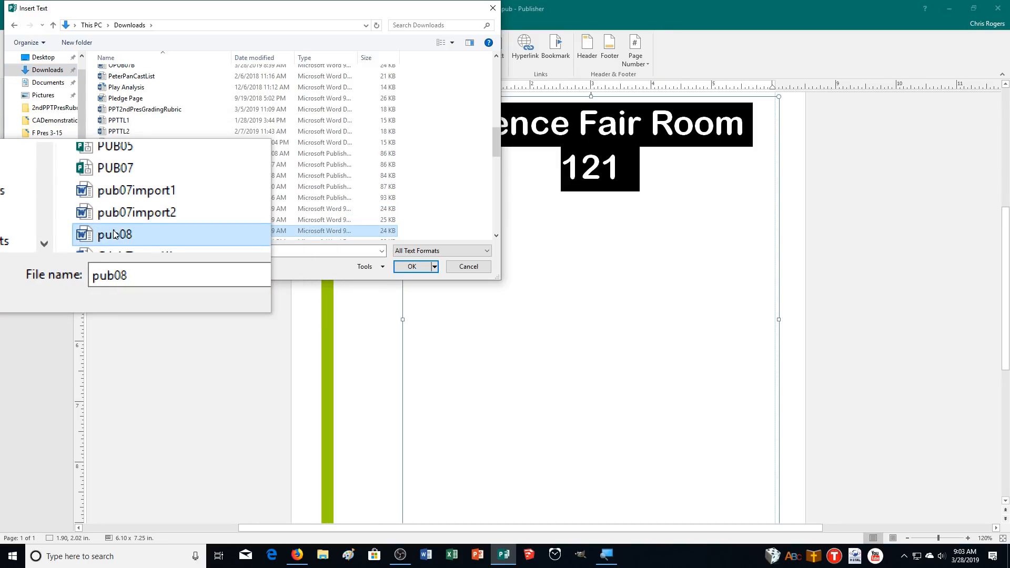
{"action": "left_click", "coordinate": [411, 267]}
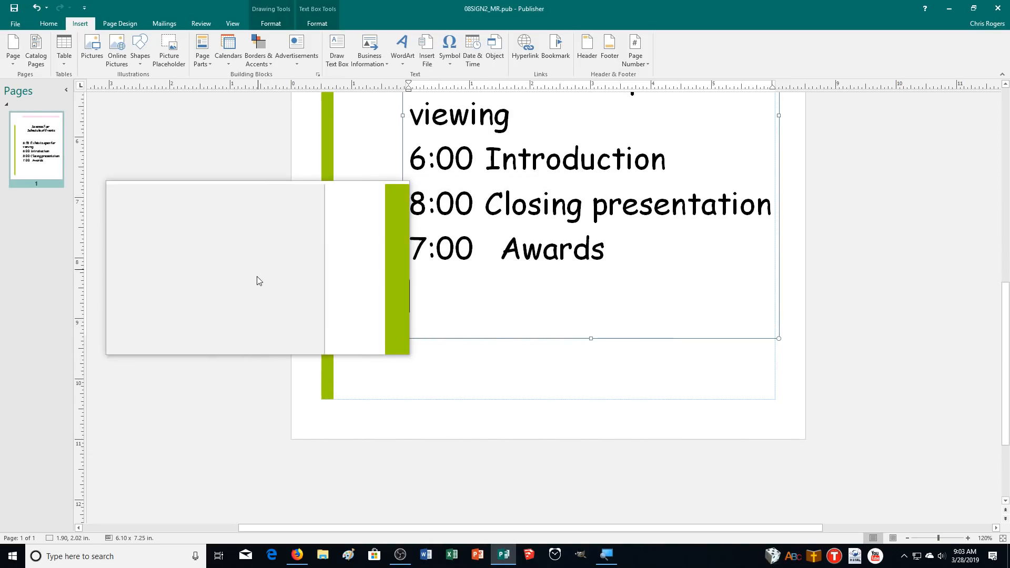
Delete the empty line below the "7:00 Awards" entry at the end of the imported schedule
{"action": "scroll", "coordinate": [258, 273], "scroll_direction": "up", "scroll_amount": 3}
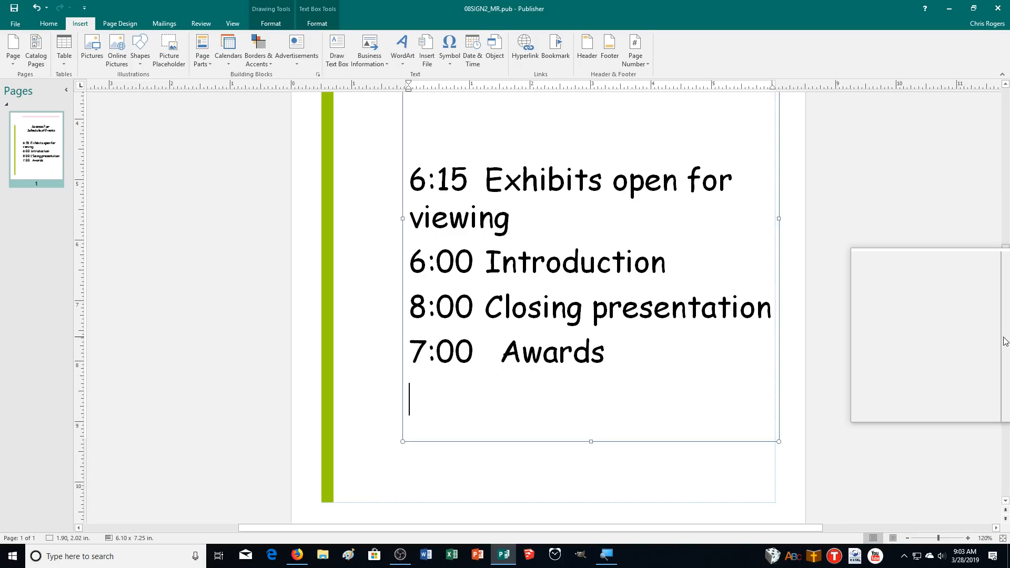
{"action": "scroll", "coordinate": [1005, 341], "scroll_direction": "up", "scroll_amount": 3}
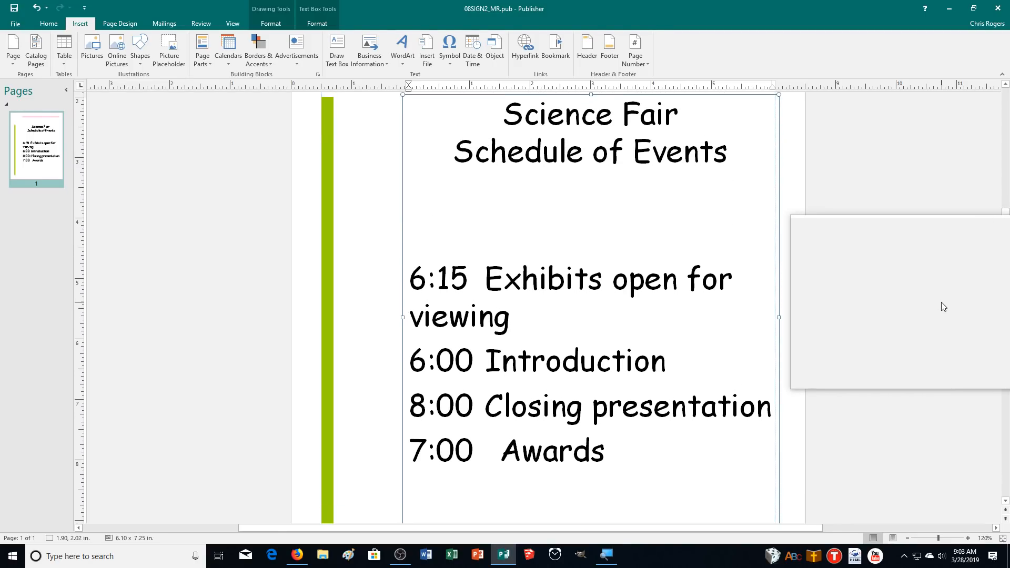
{"action": "key", "text": "BackSpace"}
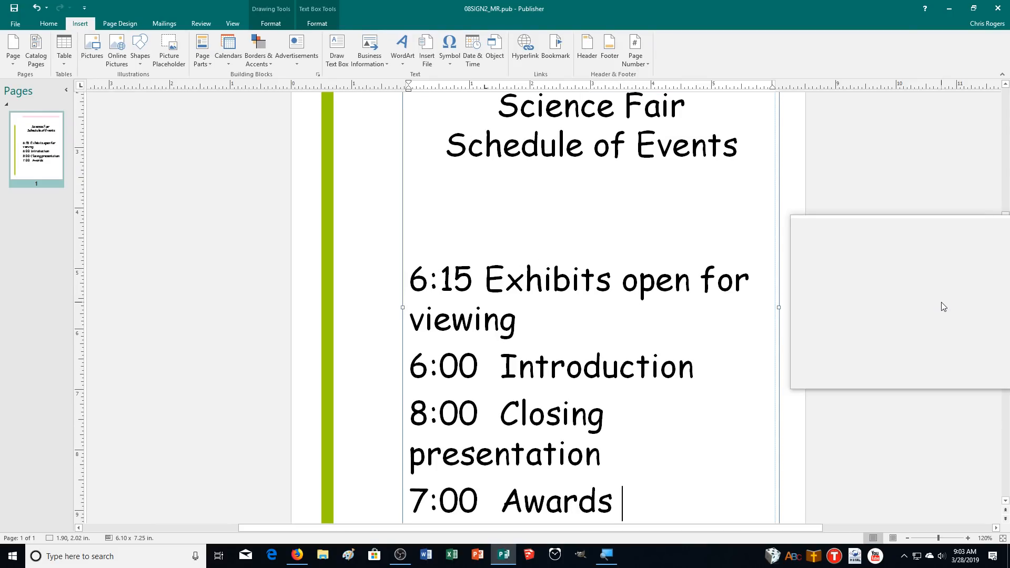
Put the schedule in time order by moving 6:00 Introduction above 6:15 and 7:00 Awards above 8:00, and delete the trailing blank line
{"action": "mouse_move", "coordinate": [1005, 257]}
{"action": "left_mouse_down"}
{"action": "mouse_move", "coordinate": [1002, 218]}
{"action": "mouse_move", "coordinate": [992, 293]}
{"action": "mouse_move", "coordinate": [991, 270]}
{"action": "left_mouse_up"}
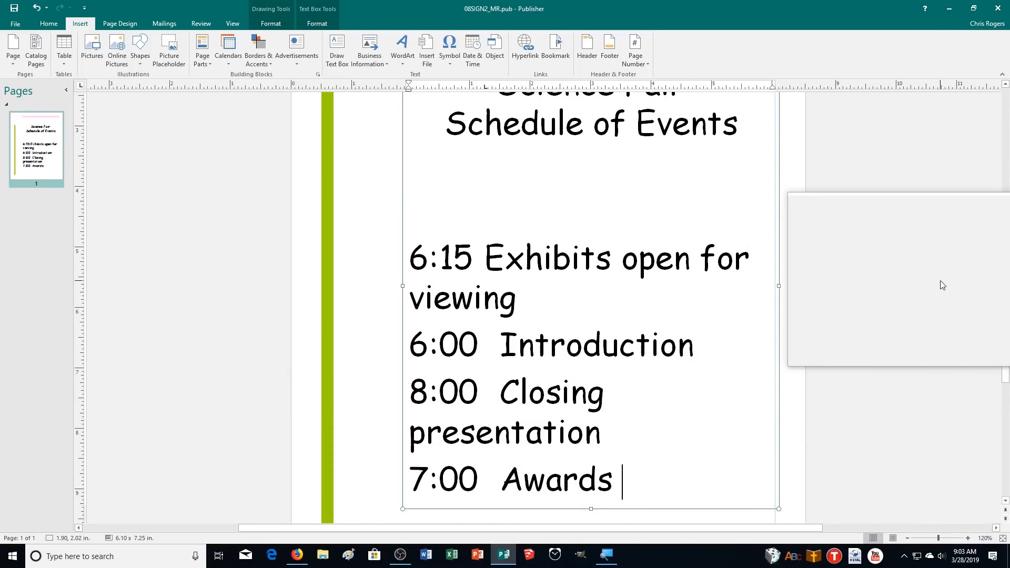
{"action": "scroll", "coordinate": [940, 281], "scroll_direction": "up", "scroll_amount": 2}
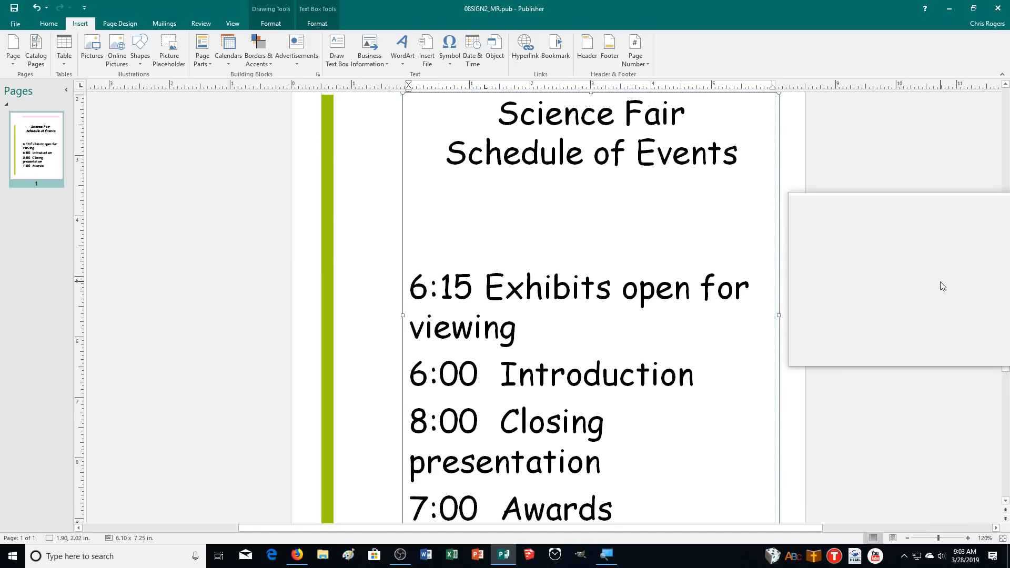
{"action": "scroll", "coordinate": [938, 283], "scroll_direction": "down", "scroll_amount": 1}
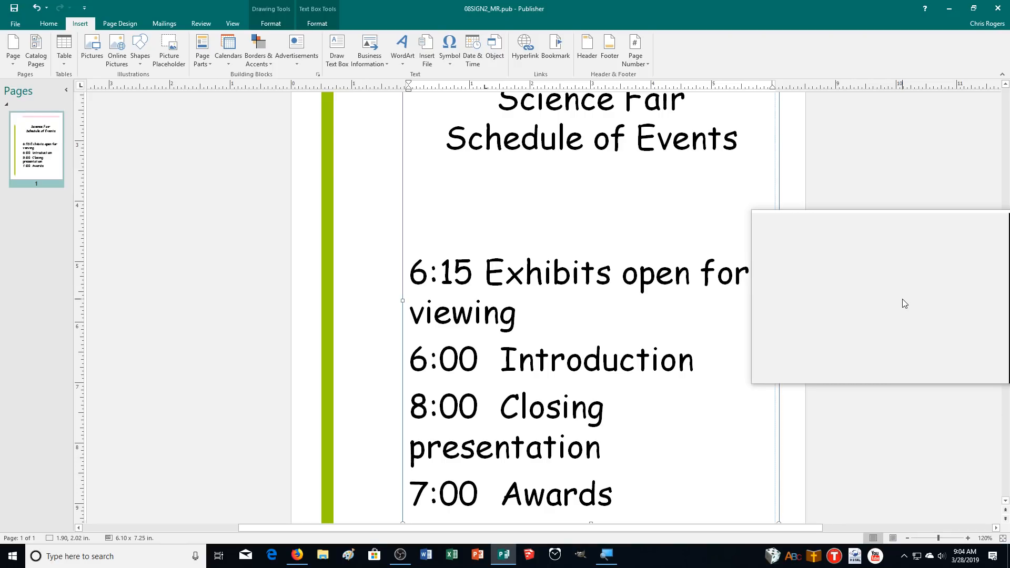
{"action": "scroll", "coordinate": [901, 299], "scroll_direction": "down", "scroll_amount": 1}
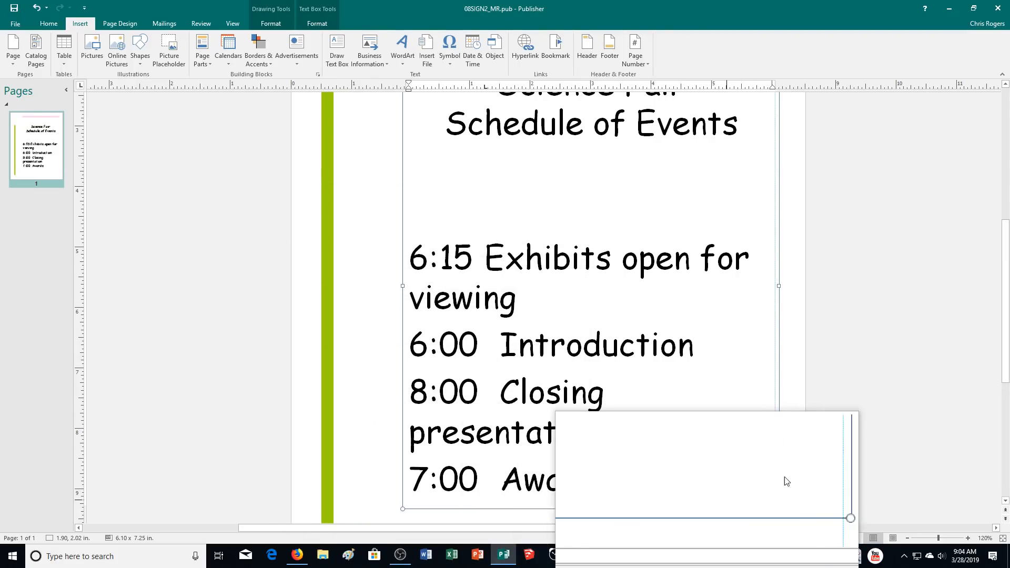
{"action": "left_click_drag", "start_coordinate": [687, 347], "coordinate": [410, 263]}
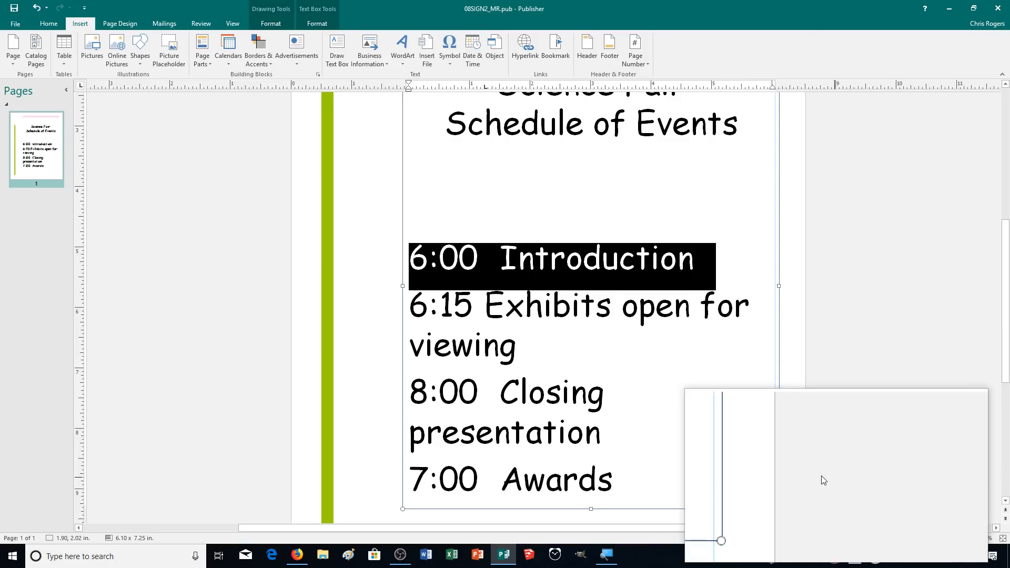
{"action": "left_click_drag", "start_coordinate": [637, 481], "coordinate": [413, 396]}
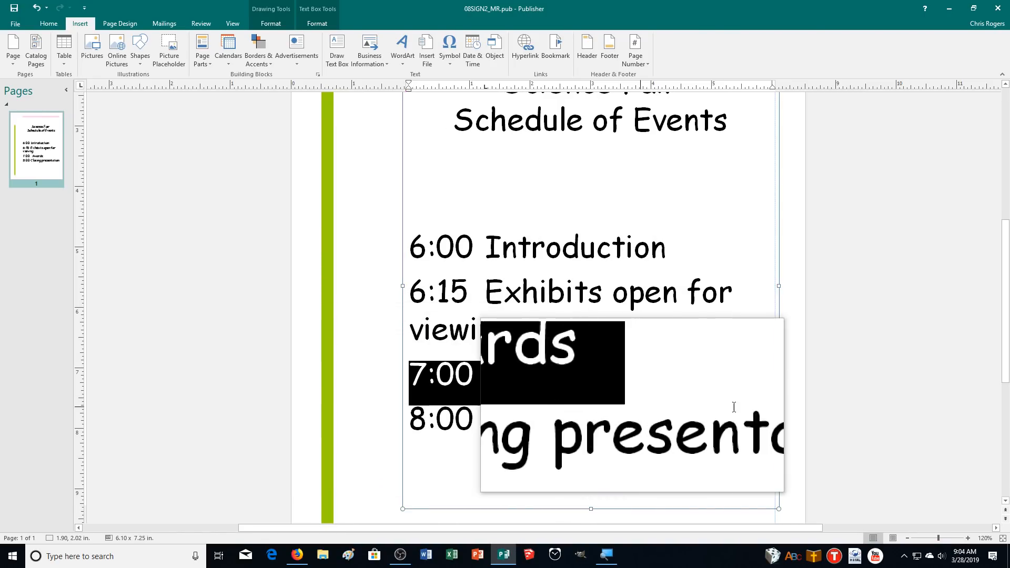
{"action": "left_click", "coordinate": [681, 479]}
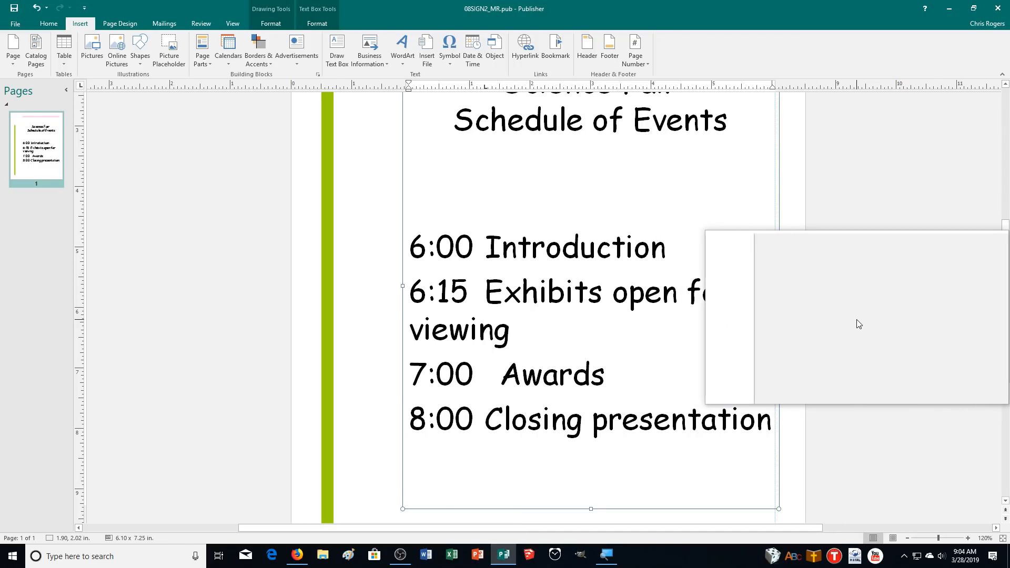
{"action": "key", "text": "BackSpace"}
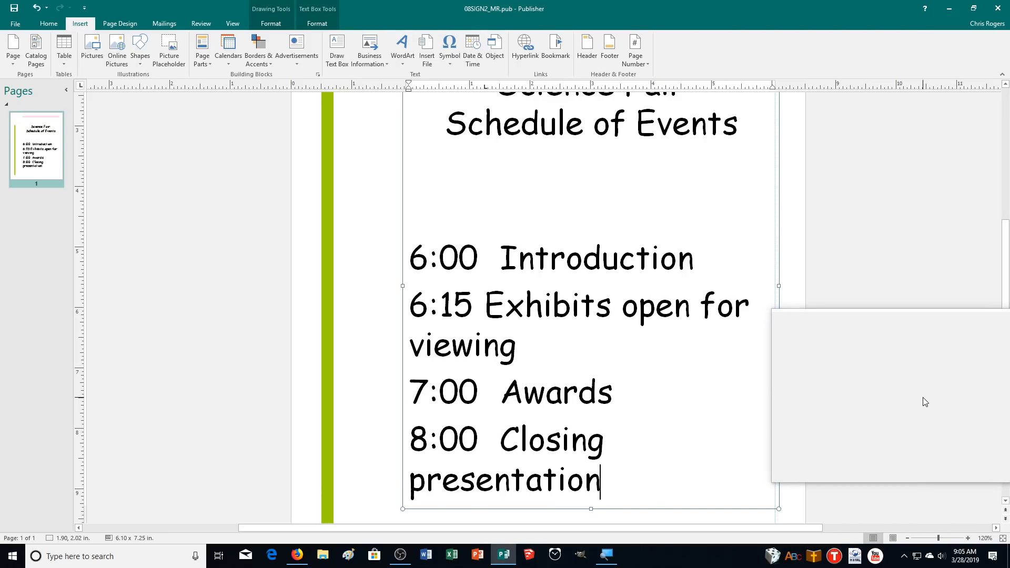
Lower the upper edge of the schedule text box, making the box about 6.28 in tall
{"action": "scroll", "coordinate": [923, 402], "scroll_direction": "up", "scroll_amount": 4}
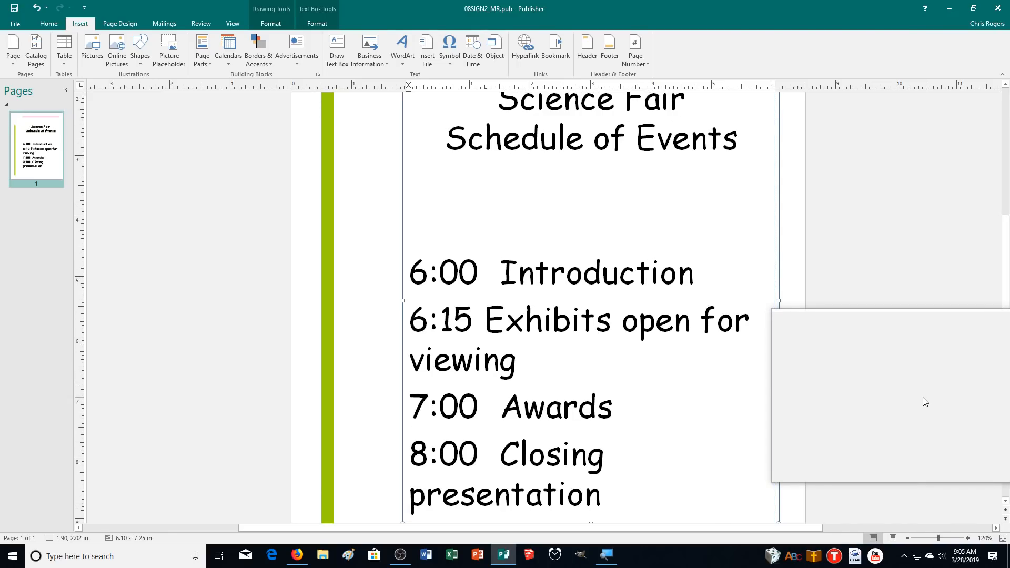
{"action": "scroll", "coordinate": [925, 402], "scroll_direction": "up", "scroll_amount": 3}
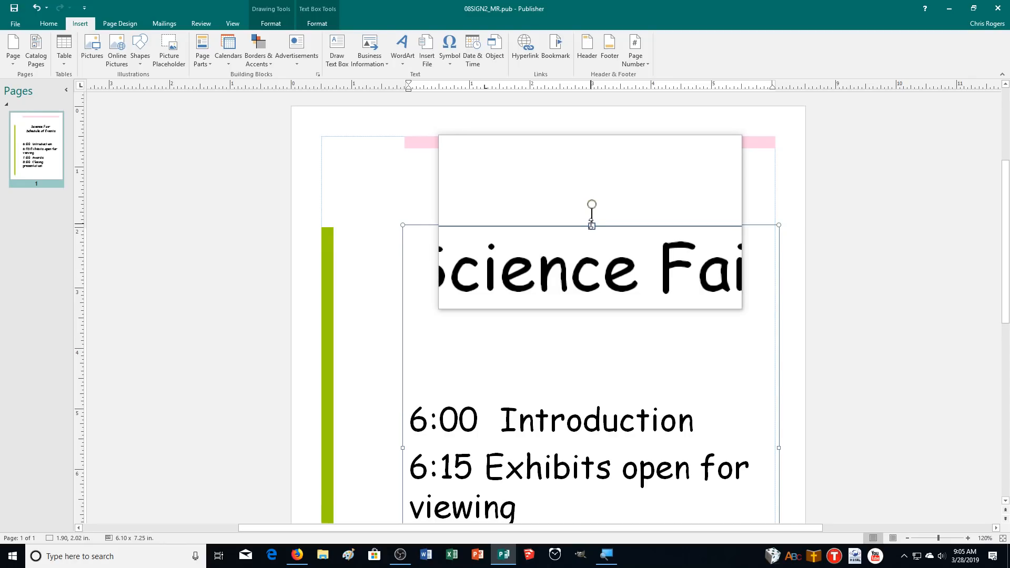
{"action": "left_click_drag", "start_coordinate": [591, 225], "coordinate": [590, 284]}
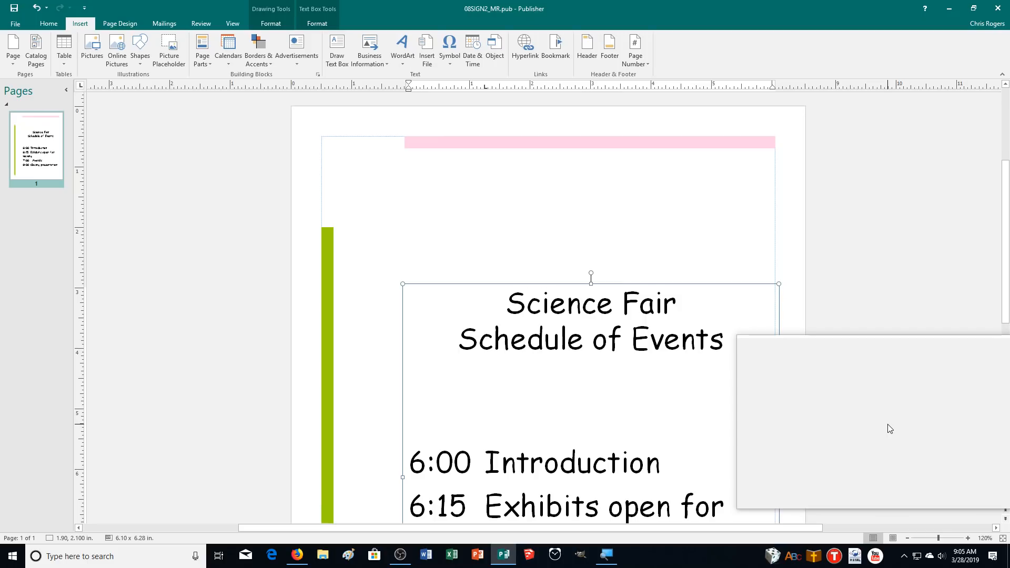
Draw a new text box about 6.11 x 0.98 in in the space directly above the schedule text box
{"action": "left_click", "coordinate": [333, 55]}
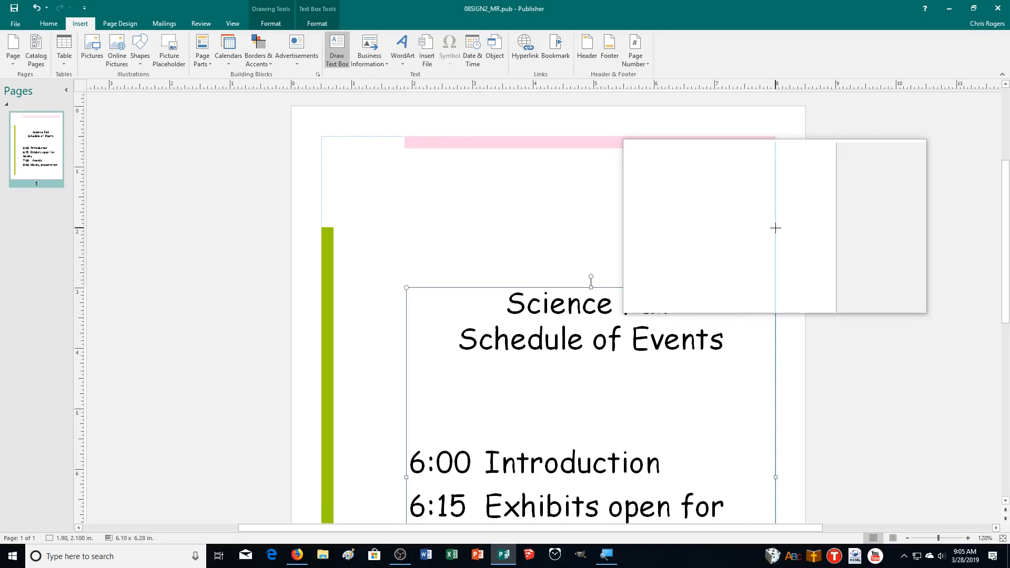
{"action": "mouse_move", "coordinate": [775, 228]}
{"action": "left_mouse_down"}
{"action": "mouse_move", "coordinate": [737, 275]}
{"action": "mouse_move", "coordinate": [406, 287]}
{"action": "left_mouse_up"}
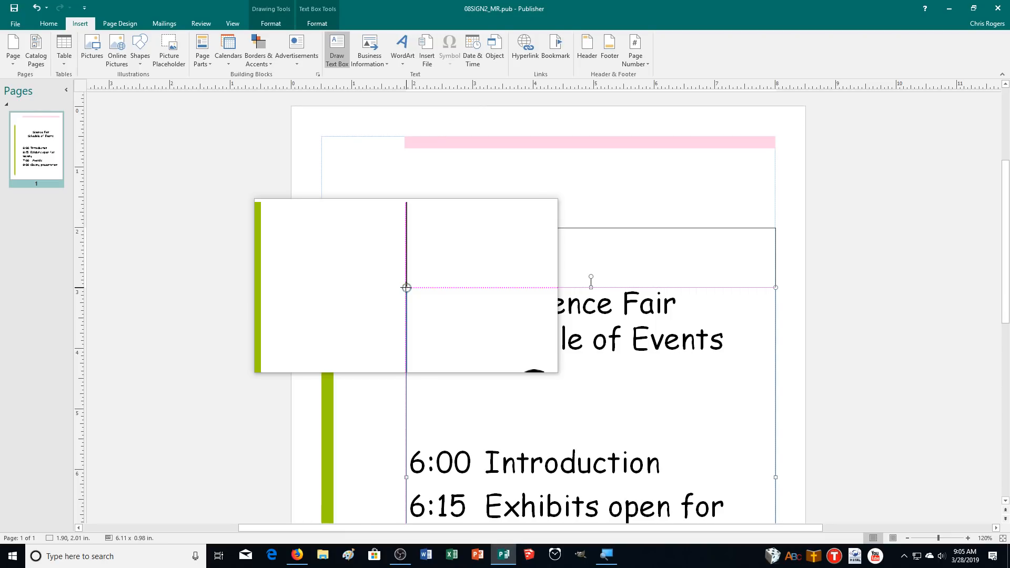
{"action": "left_click_drag", "start_coordinate": [406, 287], "coordinate": [404, 291]}
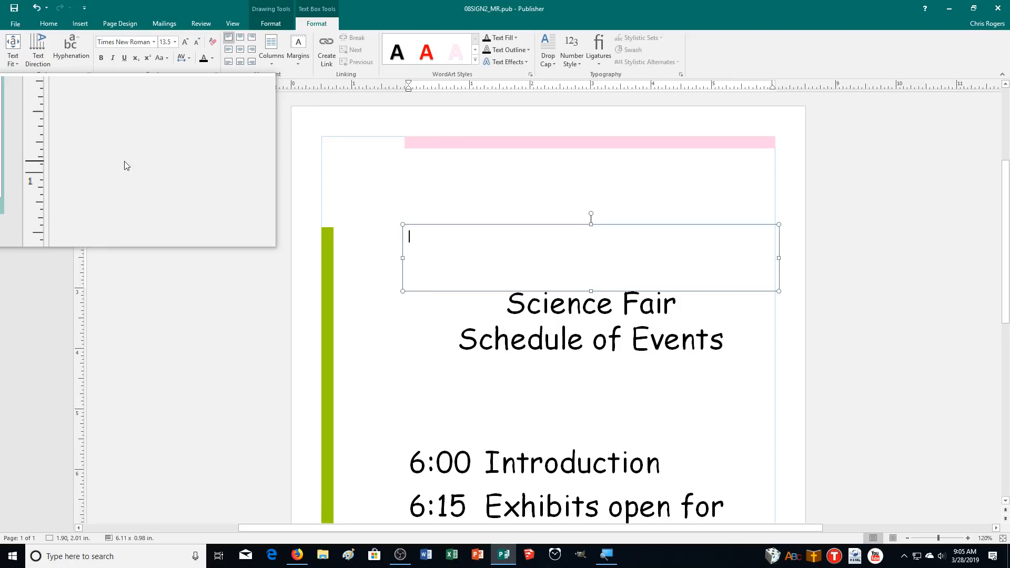
Move the title "Science Fair Schedule of Events" out of the schedule text box into the new empty text box above it
{"action": "scroll", "coordinate": [172, 201], "scroll_direction": "down", "scroll_amount": 3}
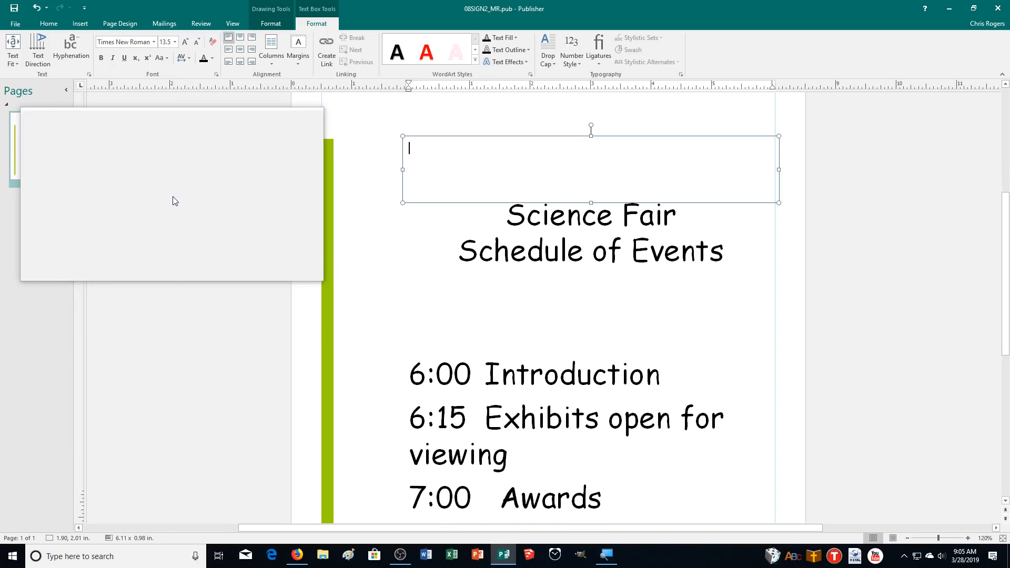
{"action": "scroll", "coordinate": [175, 201], "scroll_direction": "down", "scroll_amount": 1}
{"action": "left_click", "coordinate": [725, 230]}
{"action": "left_click_drag", "start_coordinate": [722, 243], "coordinate": [506, 200]}
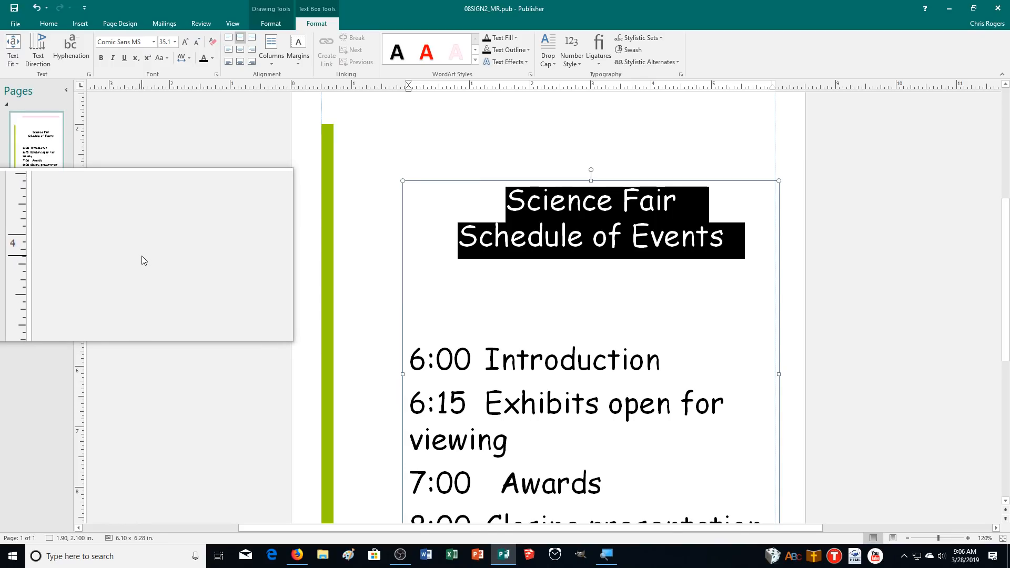
{"action": "key", "text": "ctrl+x"}
{"action": "left_click", "coordinate": [505, 149]}
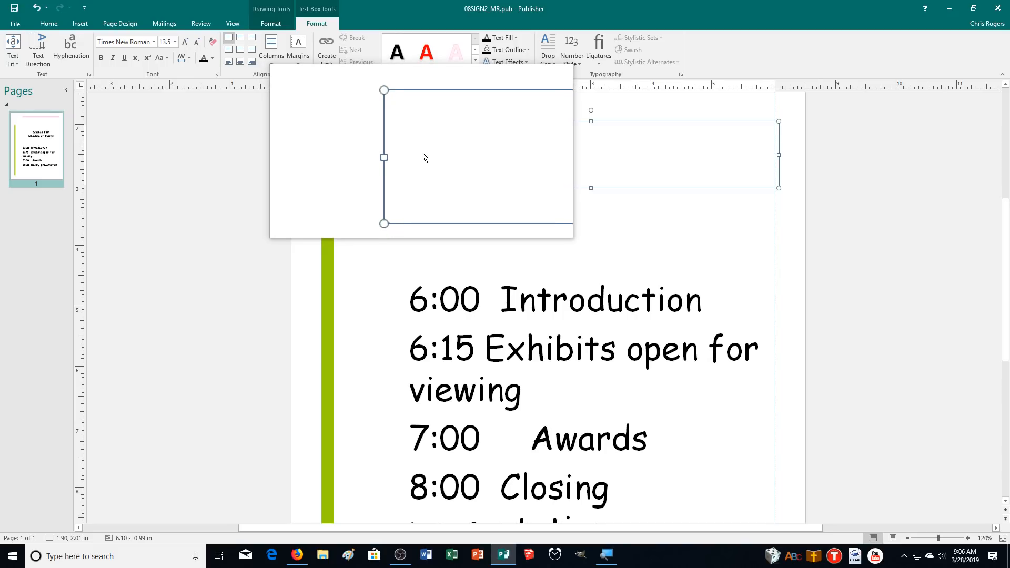
{"action": "key", "text": "ctrl+v"}
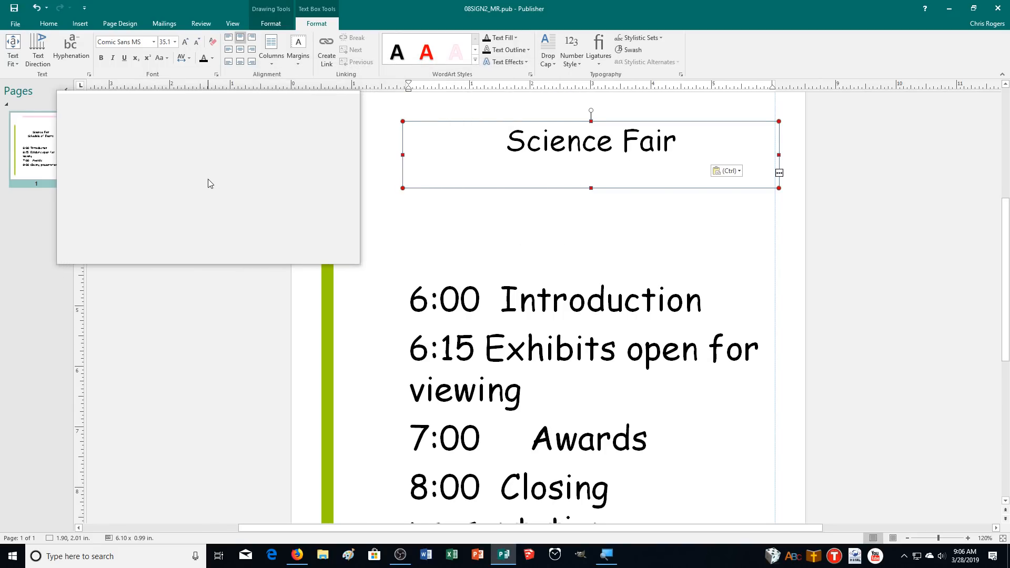
Extend the title text box upward to about 1.00 in from the page top and set its text to Best Fit
{"action": "scroll", "coordinate": [207, 198], "scroll_direction": "up", "scroll_amount": 2}
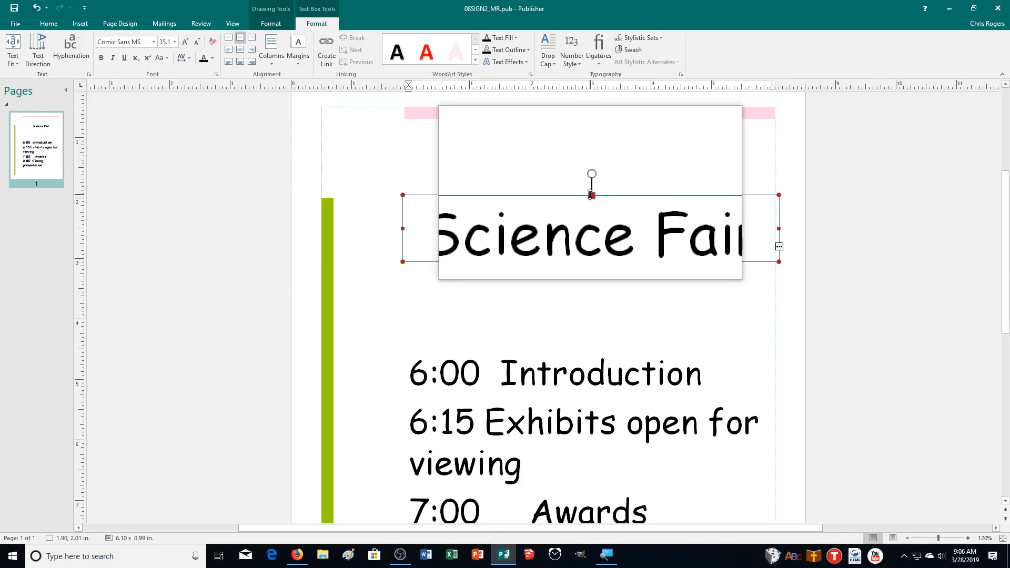
{"action": "left_click_drag", "start_coordinate": [591, 195], "coordinate": [599, 134]}
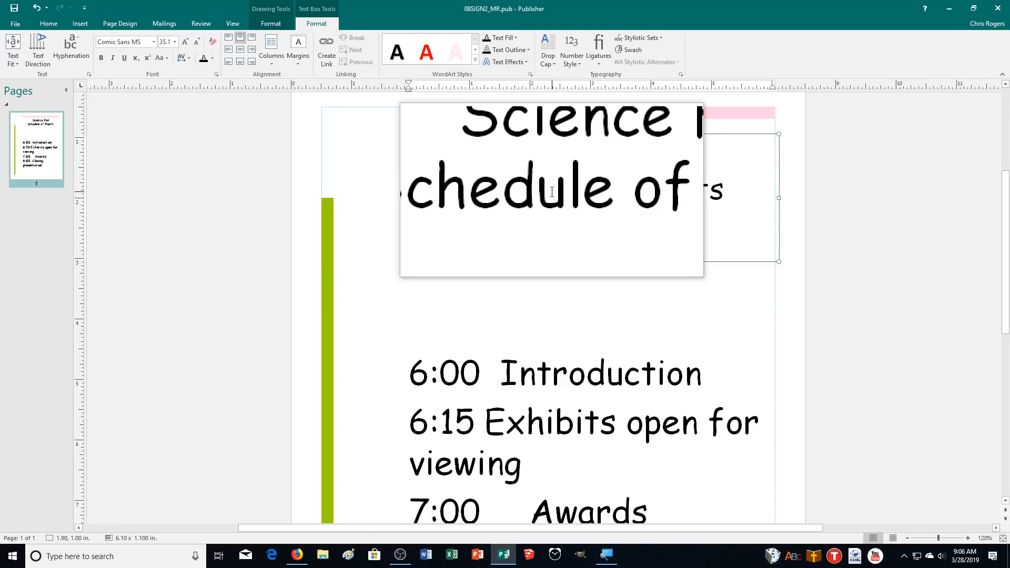
{"action": "left_click", "coordinate": [12, 58]}
{"action": "left_click", "coordinate": [21, 90]}
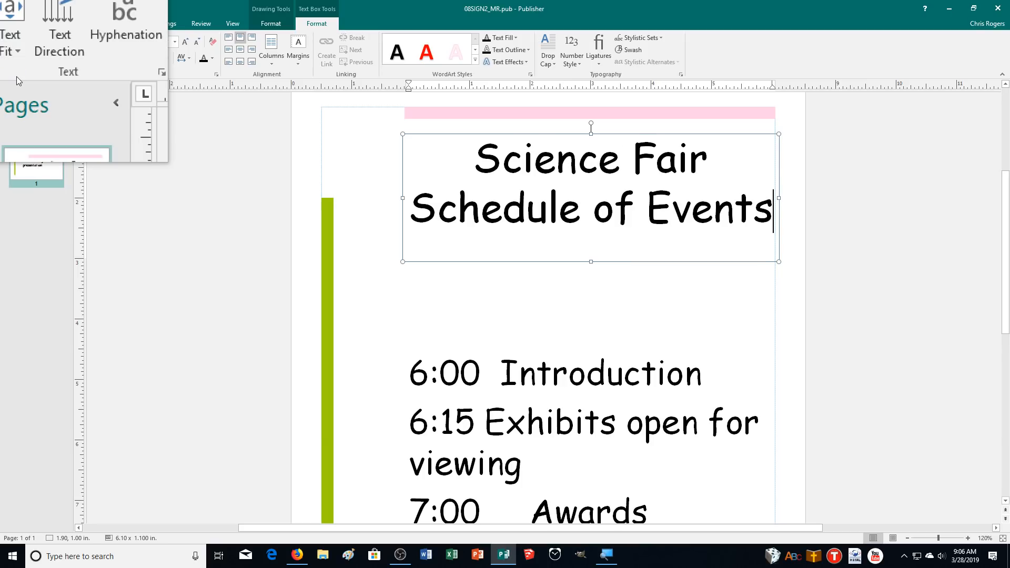
{"action": "right_click", "coordinate": [548, 218]}
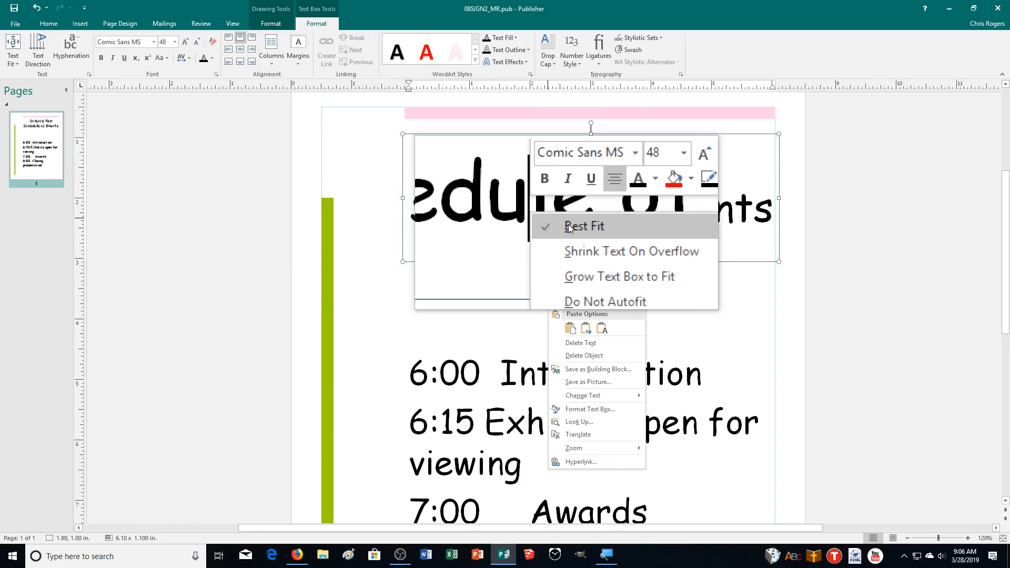
{"action": "left_click", "coordinate": [517, 249]}
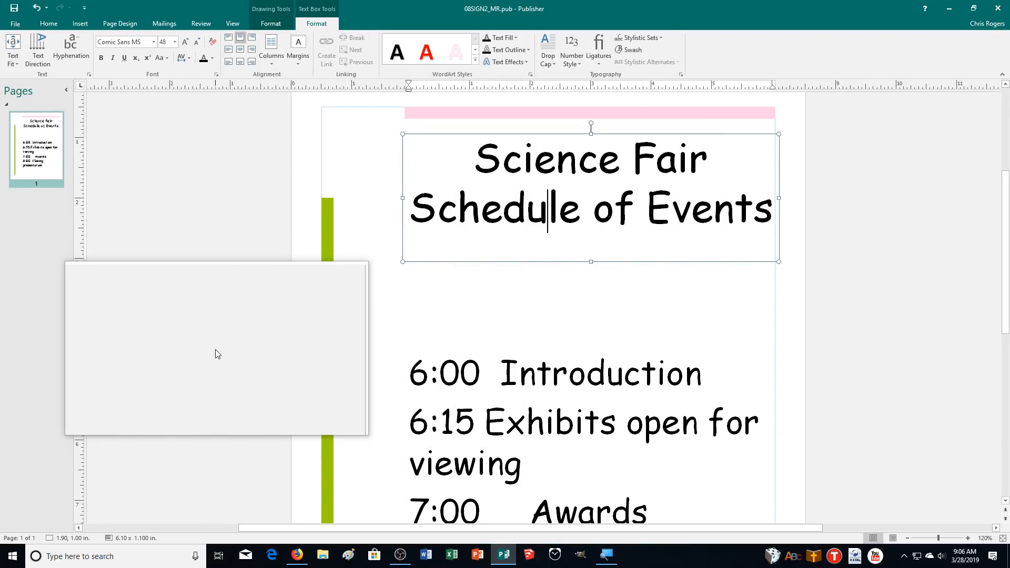
Examine the schedule text box, its blank upper area and its position on the page relative to the title
{"action": "scroll", "coordinate": [216, 349], "scroll_direction": "down", "scroll_amount": 5}
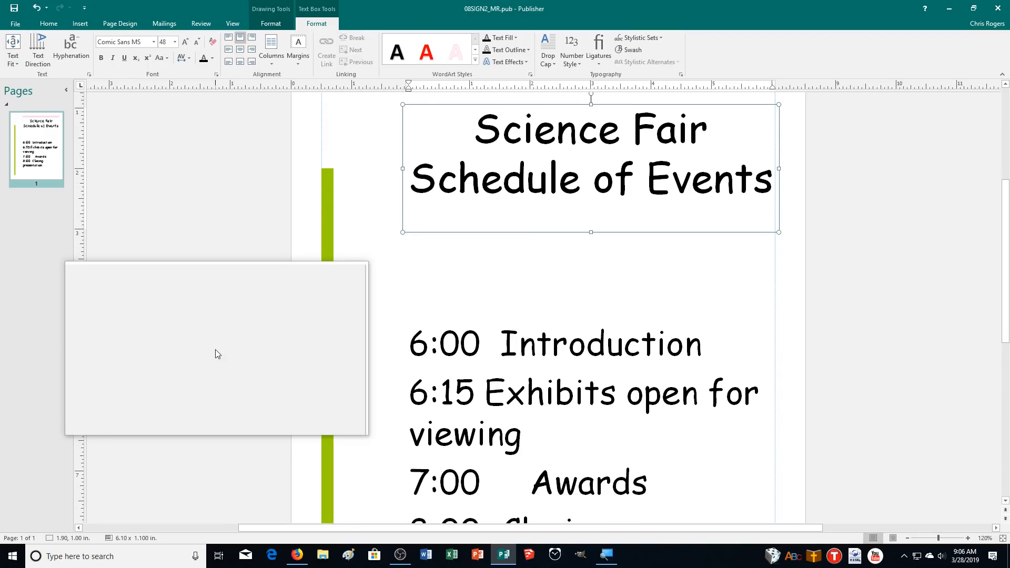
{"action": "scroll", "coordinate": [218, 351], "scroll_direction": "up", "scroll_amount": 5}
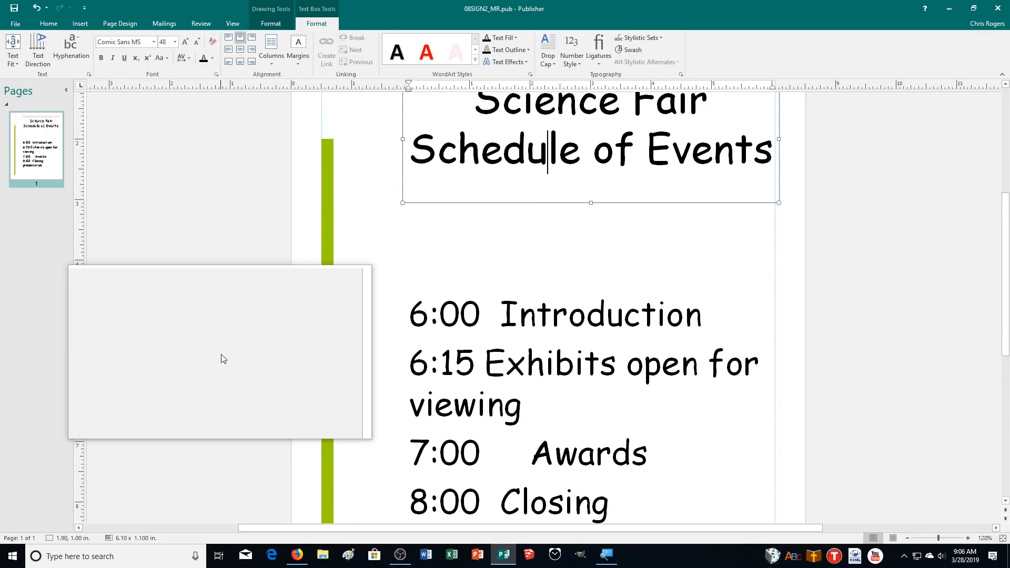
{"action": "scroll", "coordinate": [223, 355], "scroll_direction": "down", "scroll_amount": 5}
{"action": "scroll", "coordinate": [223, 354], "scroll_direction": "down", "scroll_amount": 4}
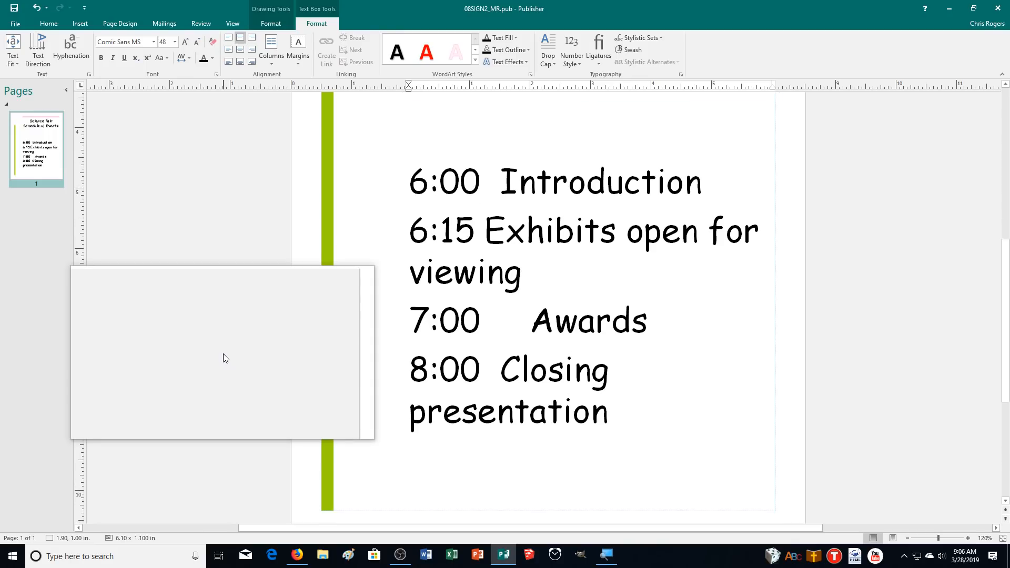
{"action": "left_click", "coordinate": [775, 343]}
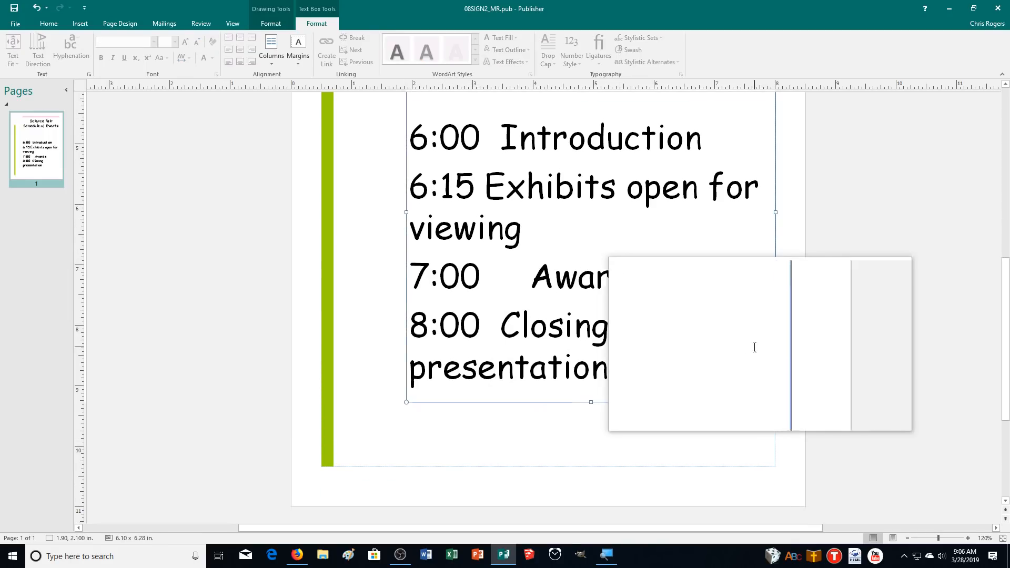
{"action": "scroll", "coordinate": [852, 330], "scroll_direction": "up", "scroll_amount": 5}
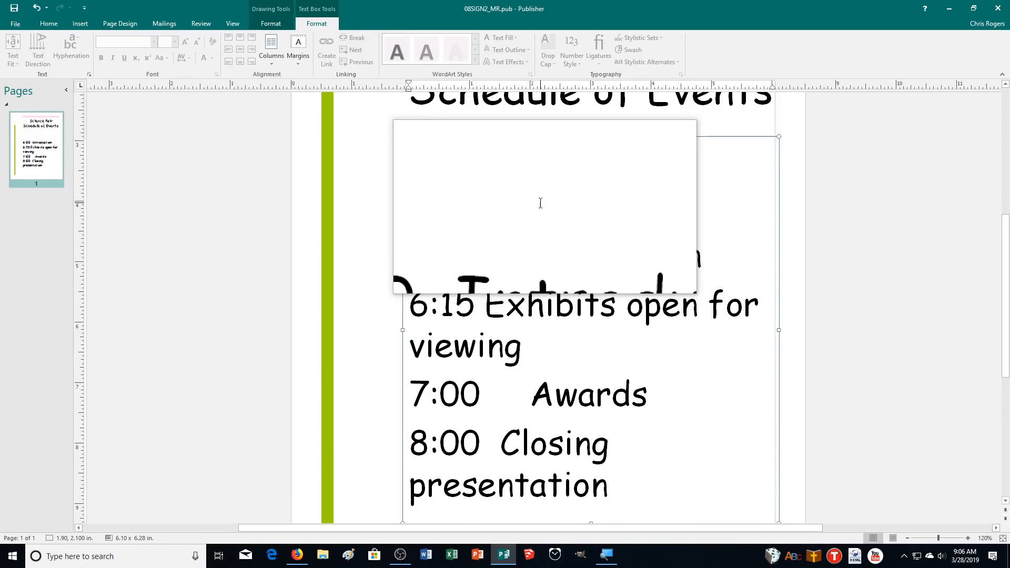
{"action": "left_click", "coordinate": [469, 176]}
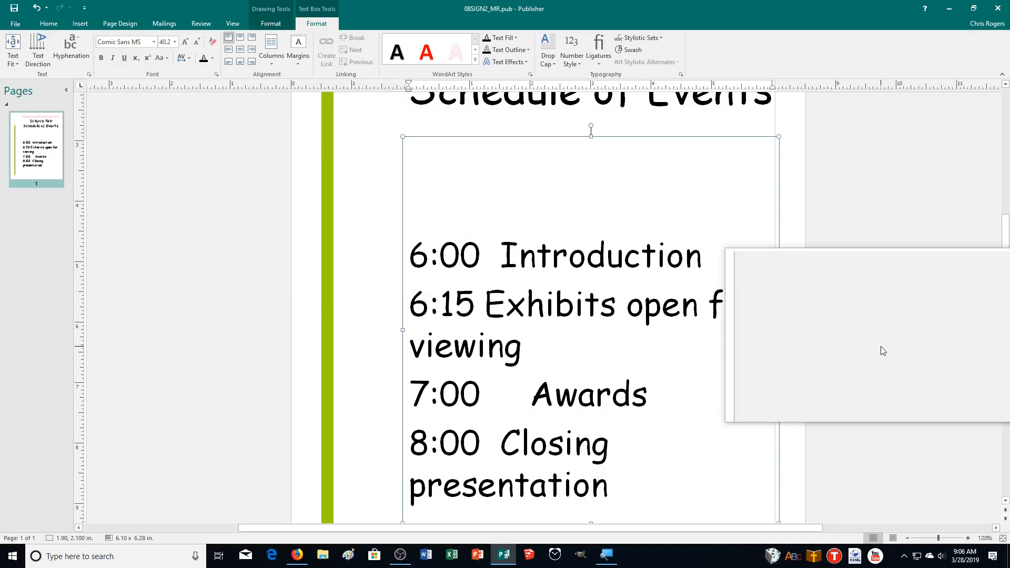
{"action": "scroll", "coordinate": [891, 369], "scroll_direction": "up", "scroll_amount": 1}
{"action": "scroll", "coordinate": [728, 348], "scroll_direction": "down", "scroll_amount": 5}
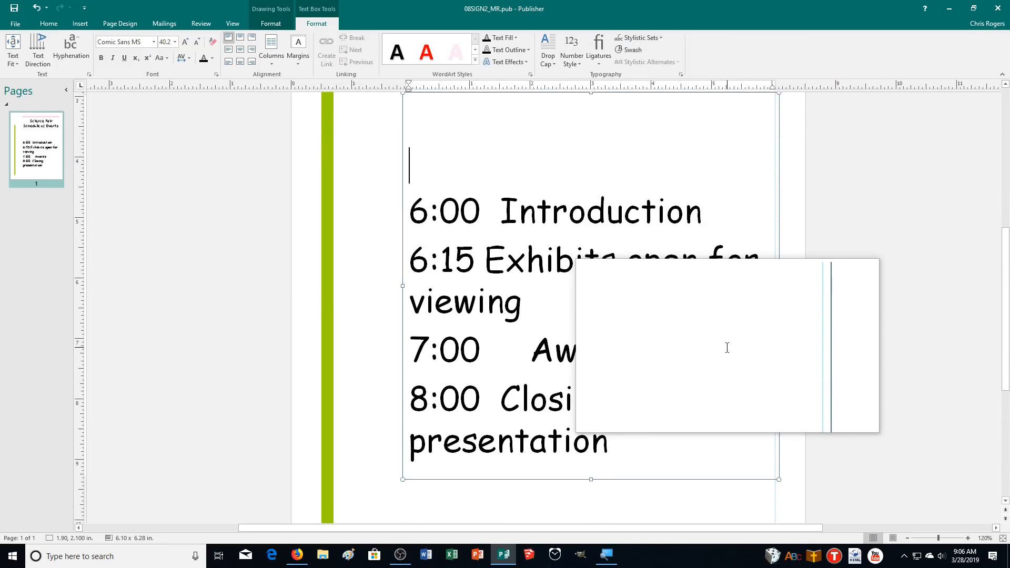
{"action": "scroll", "coordinate": [727, 347], "scroll_direction": "up", "scroll_amount": 3}
{"action": "scroll", "coordinate": [727, 347], "scroll_direction": "up", "scroll_amount": 1}
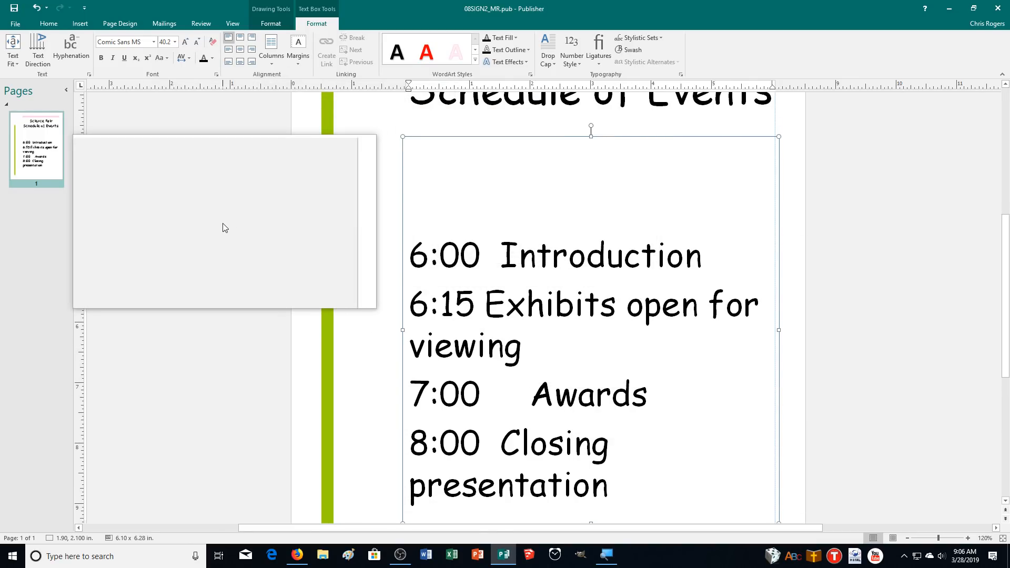
Undo the recent edits to the title and schedule text boxes and redo them all
{"action": "key", "text": "ctrl+z"}
{"action": "key", "text": "ctrl+z"}
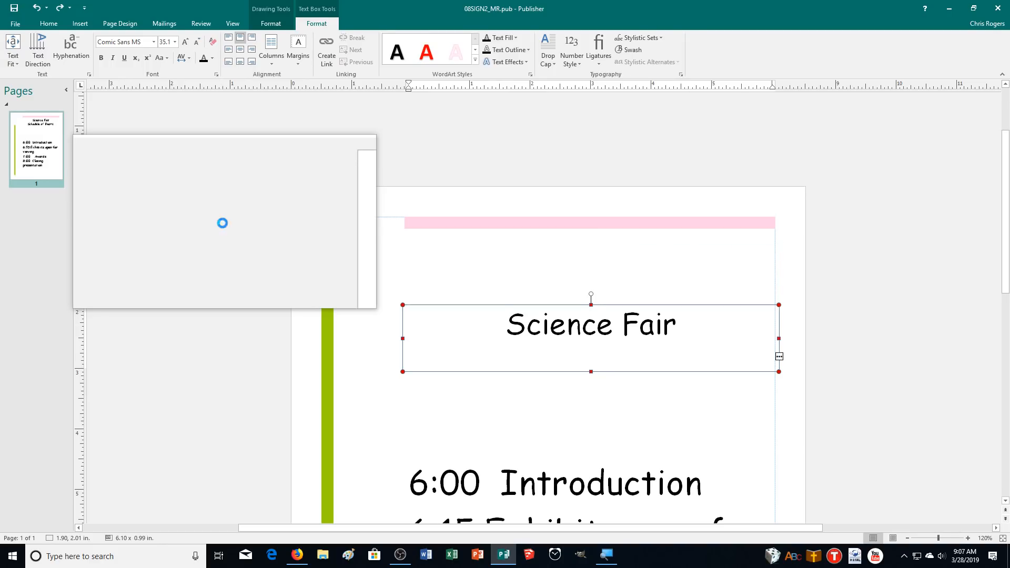
{"action": "key", "text": "ctrl+z"}
{"action": "key", "text": "ctrl+z"}
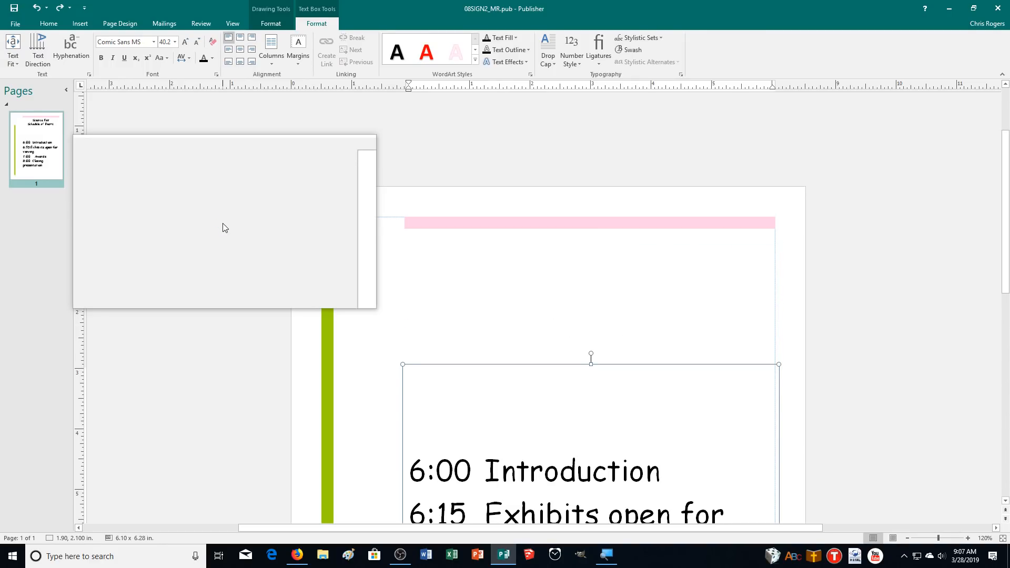
{"action": "key", "text": "ctrl+z"}
{"action": "key", "text": "ctrl+z"}
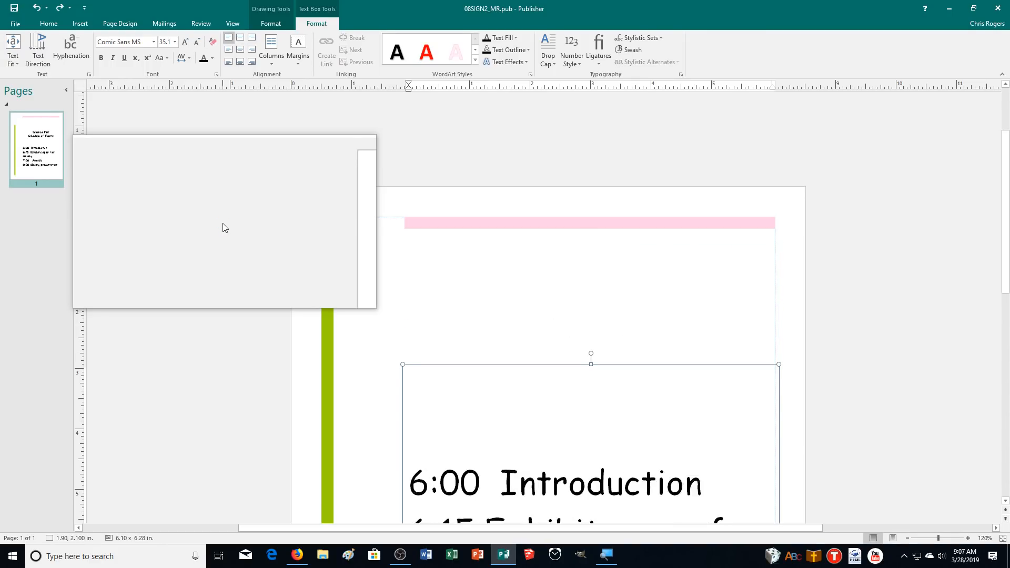
{"action": "key", "text": "ctrl+z"}
{"action": "key", "text": "ctrl+z"}
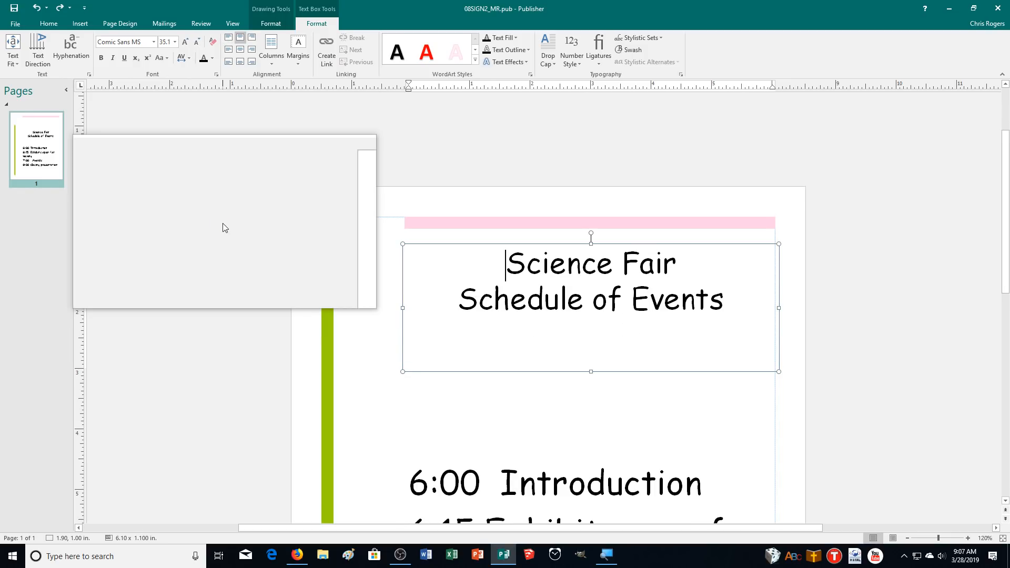
{"action": "key", "text": "ctrl+z"}
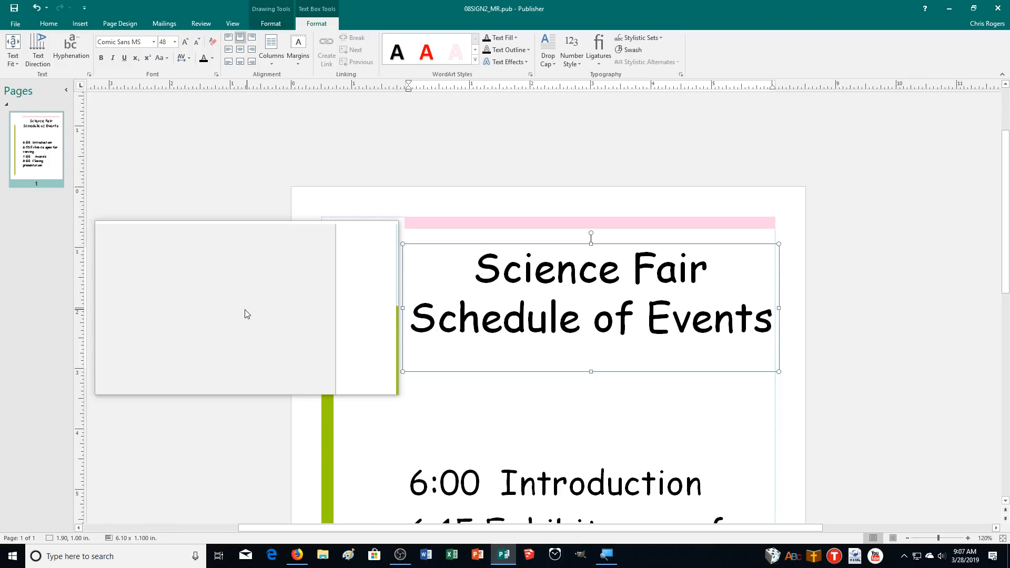
Print the Schedule of Events sign to a PDF named 08SIGN2_MR in the CADemonstration2 folder
{"action": "left_click", "coordinate": [12, 23]}
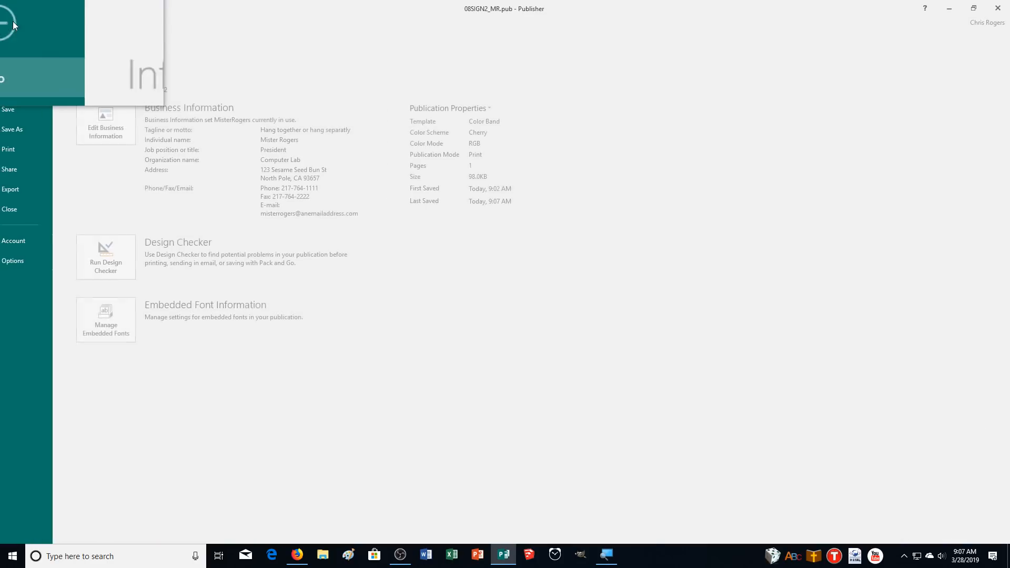
{"action": "left_click", "coordinate": [15, 149]}
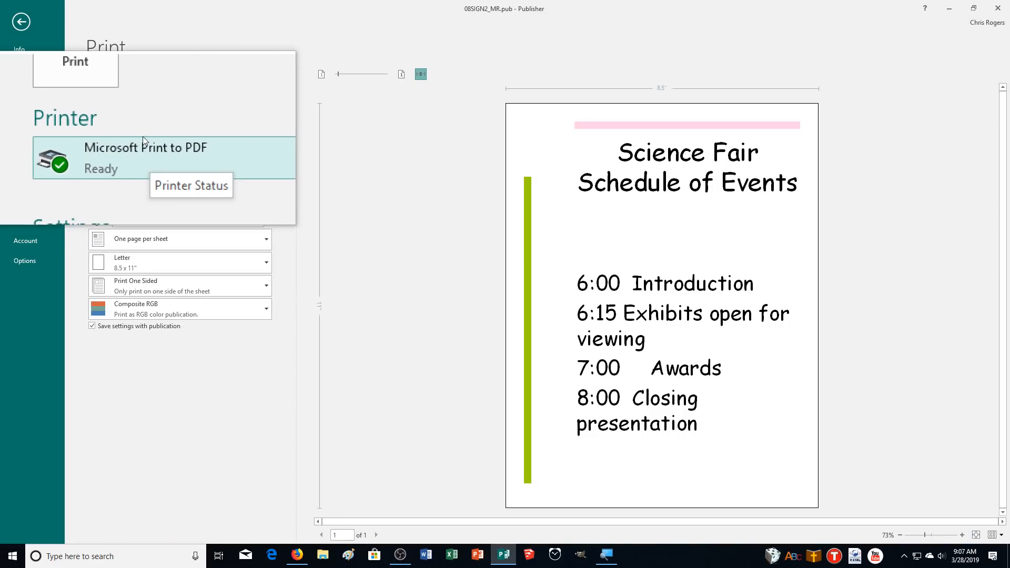
{"action": "left_click", "coordinate": [121, 81]}
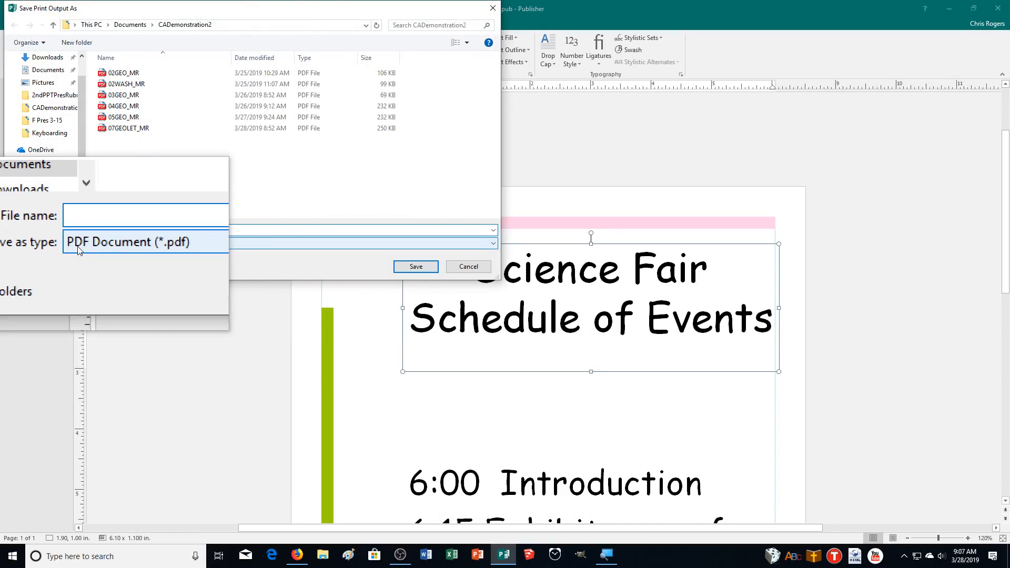
{"action": "type", "text": "08SING2"}
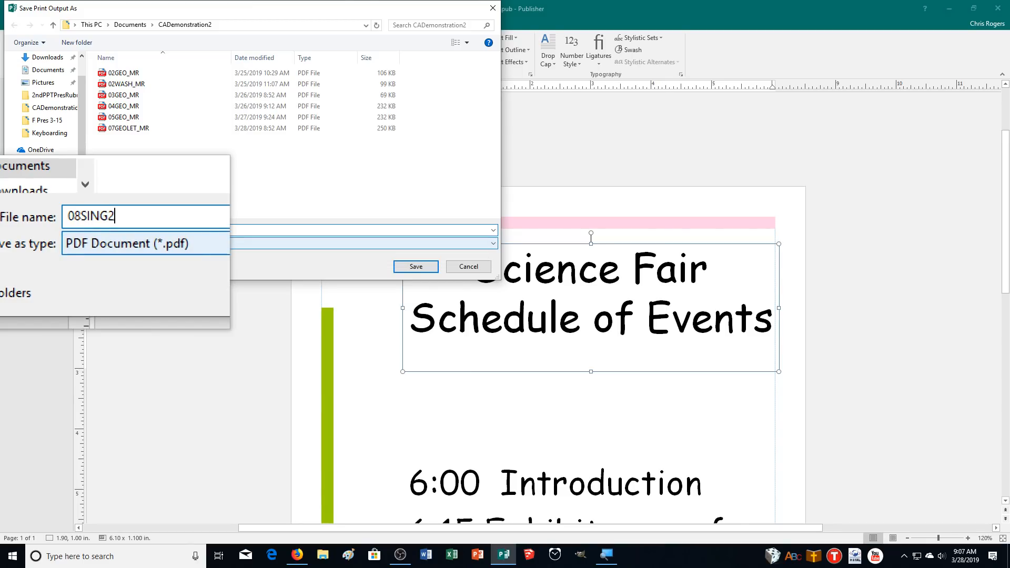
{"action": "key", "text": "BackSpace"}
{"action": "key", "text": "BackSpace"}
{"action": "key", "text": "BackSpace"}
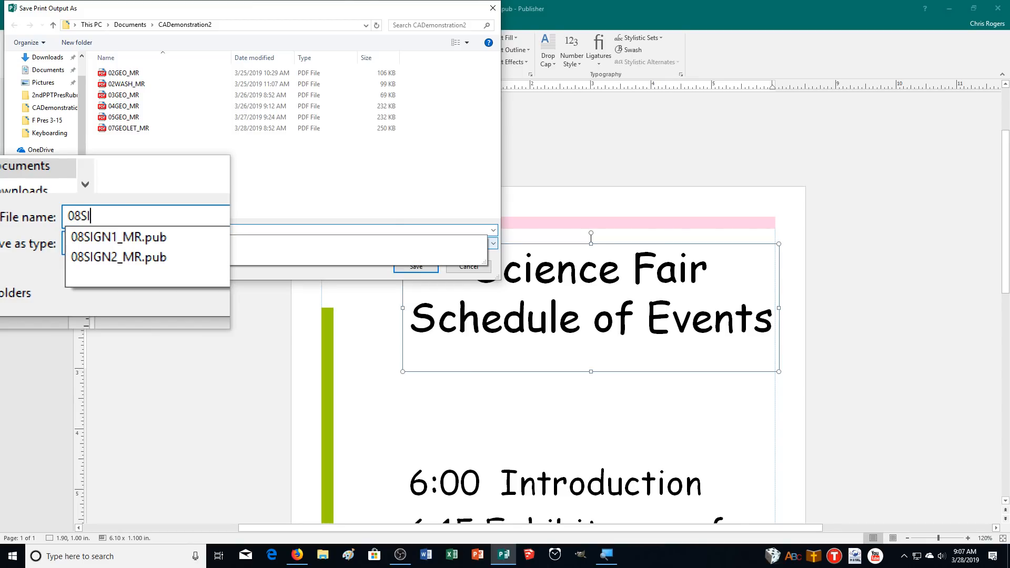
{"action": "type", "text": "GN2_MR"}
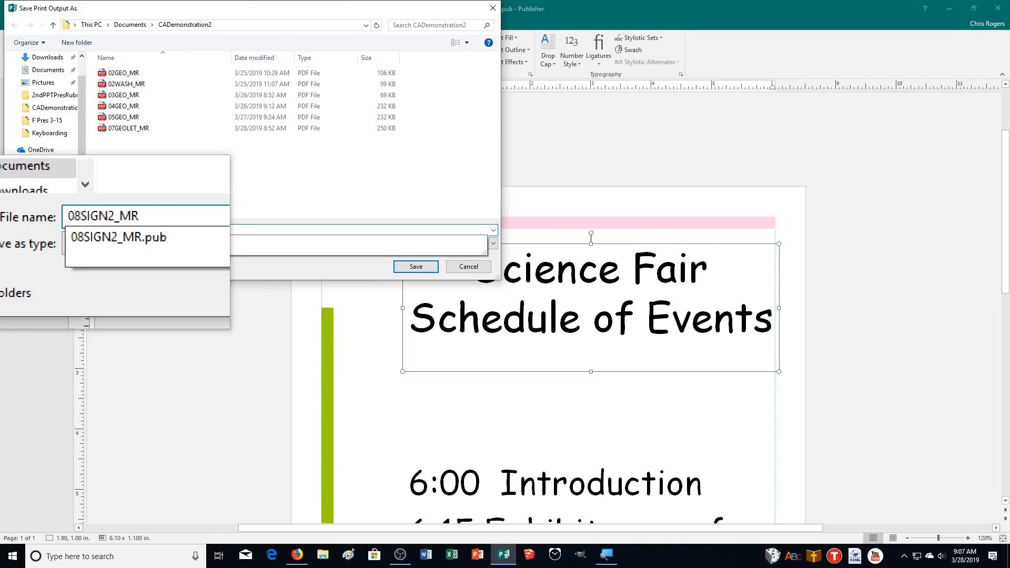
{"action": "key", "text": "Return"}
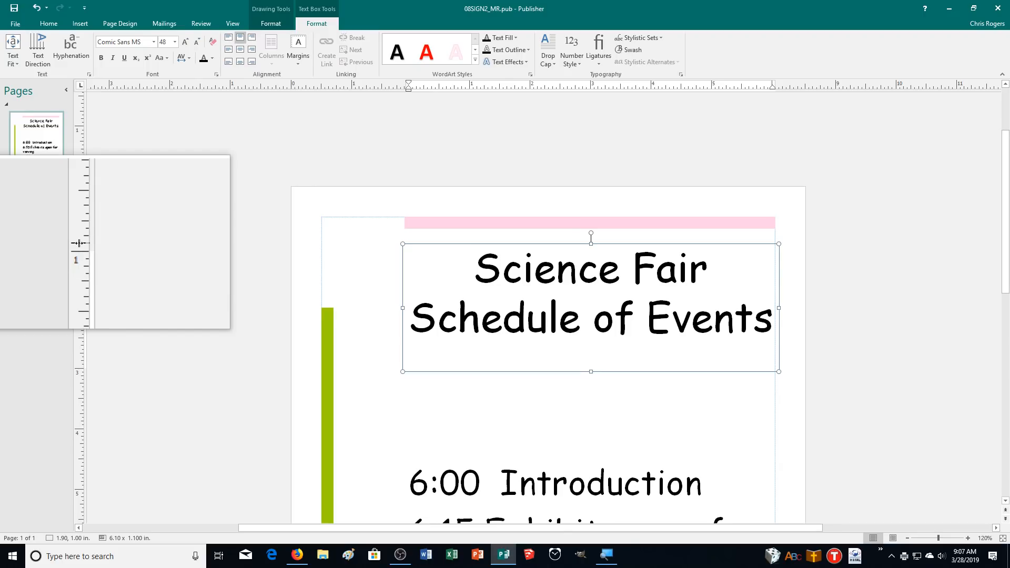
Close the Schedule of Events publication, saving its changes, and open the recent publication 08SIGN1_MR
{"action": "left_click", "coordinate": [1, 26]}
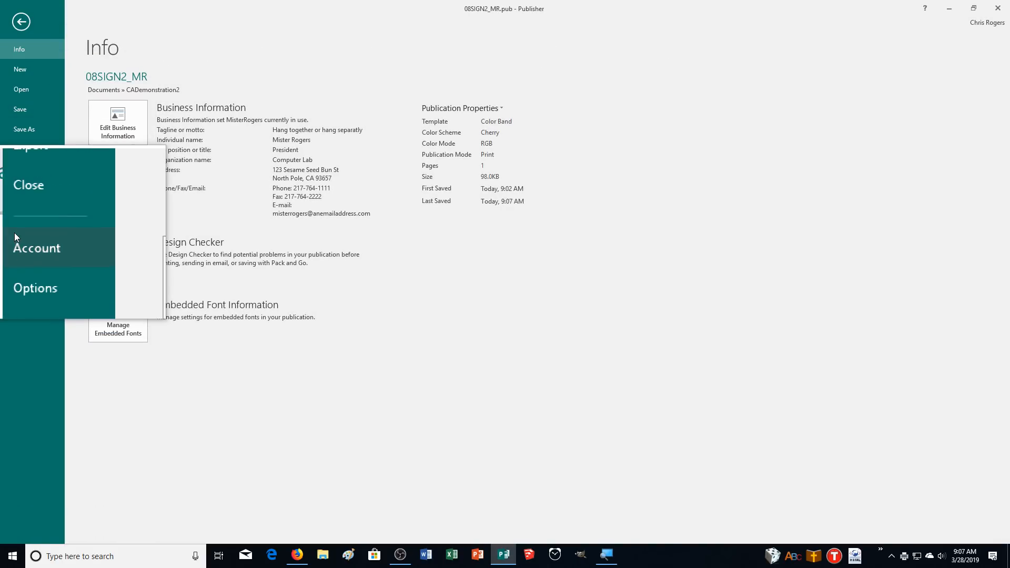
{"action": "left_click", "coordinate": [21, 209]}
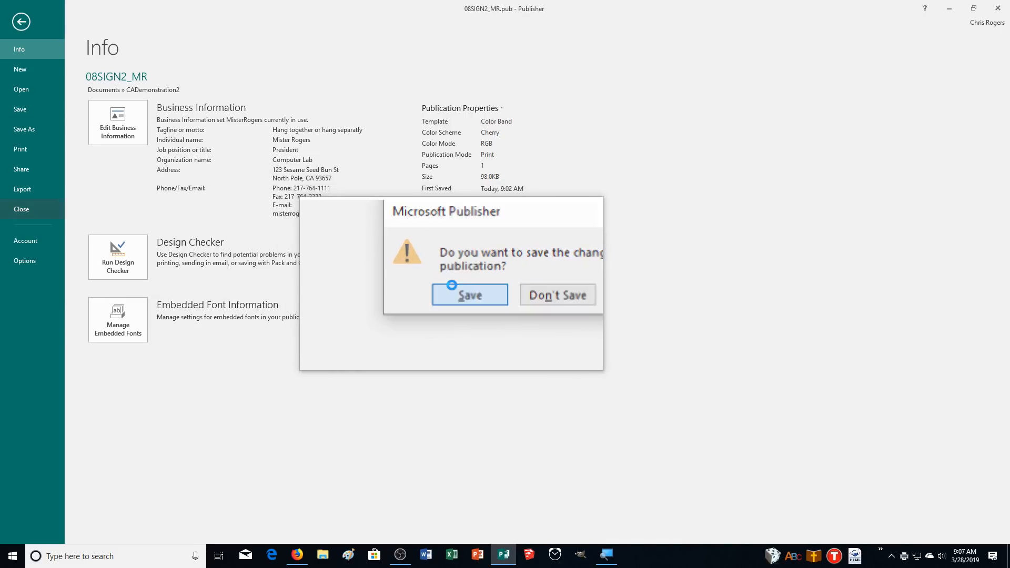
{"action": "left_click", "coordinate": [462, 294]}
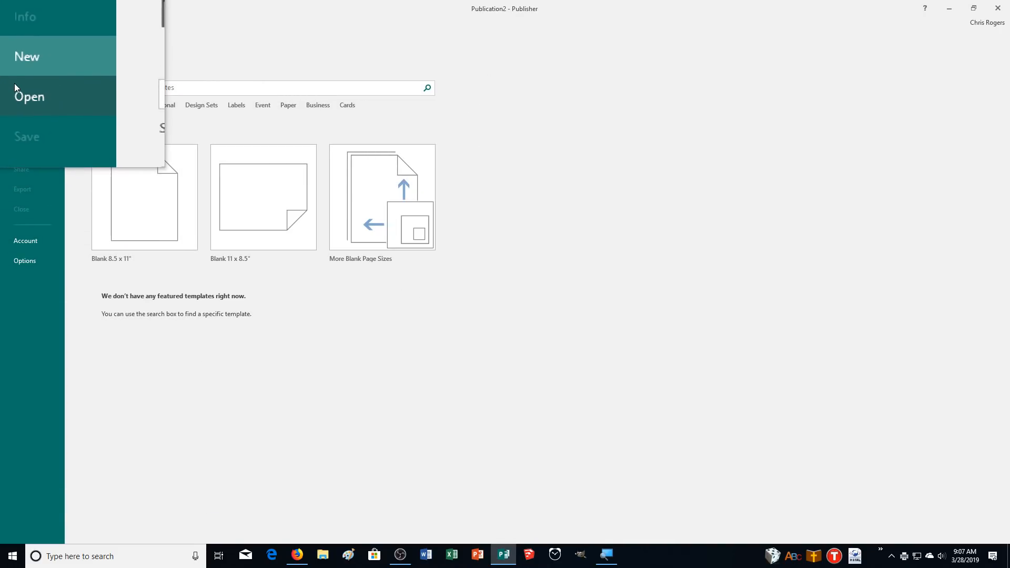
{"action": "left_click", "coordinate": [11, 87]}
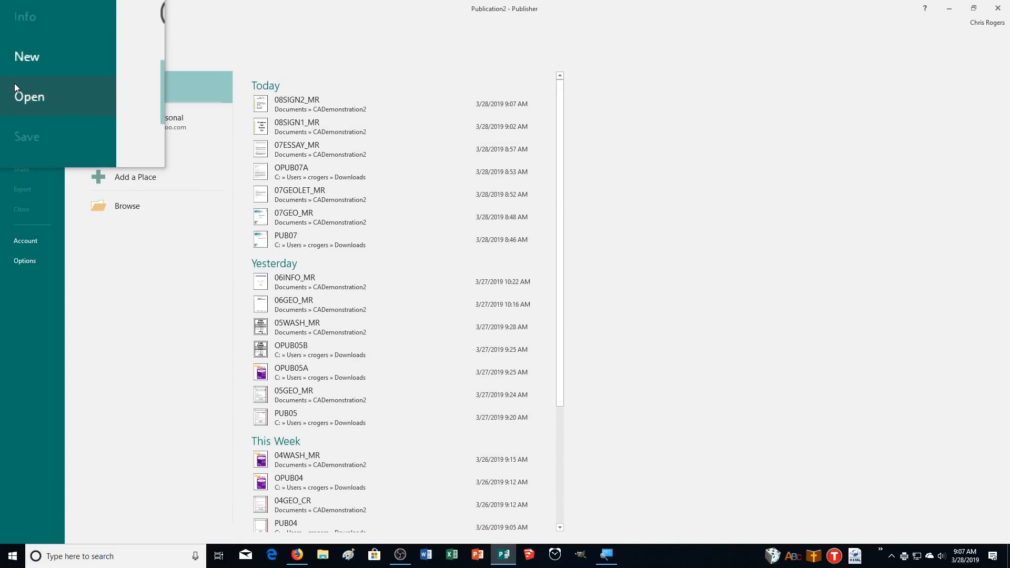
{"action": "left_click", "coordinate": [291, 127]}
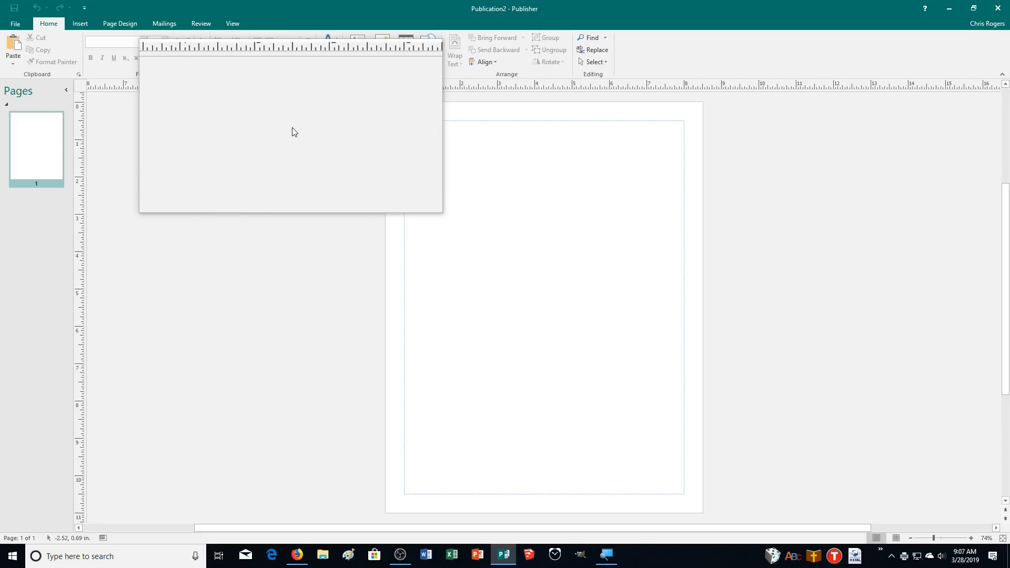
Print the Science Fair Room 121 sign to a PDF named 08SIGN1_MR in the CADemonstration2 folder
{"action": "left_click", "coordinate": [12, 24]}
{"action": "left_click", "coordinate": [13, 149]}
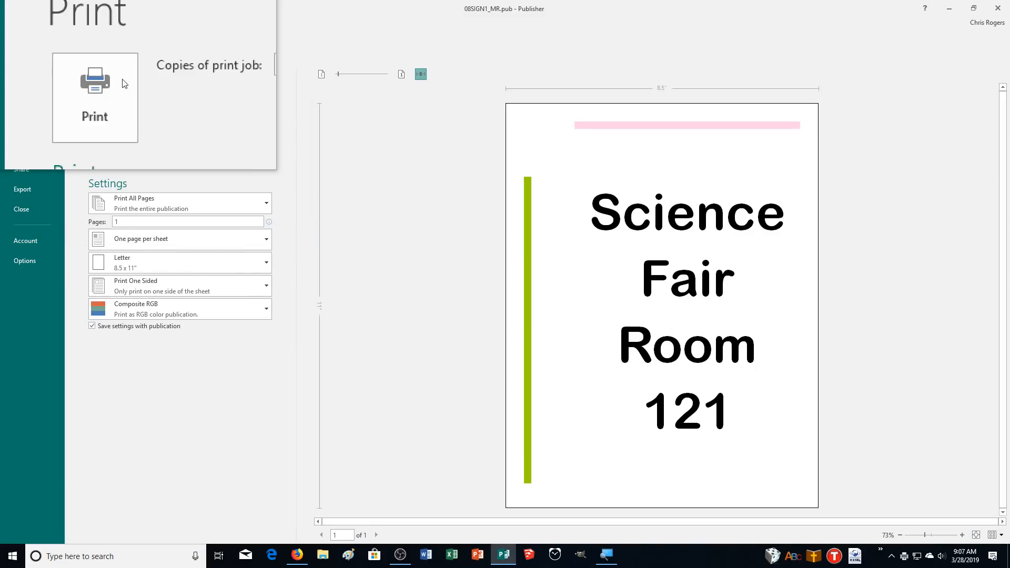
{"action": "left_click", "coordinate": [110, 86]}
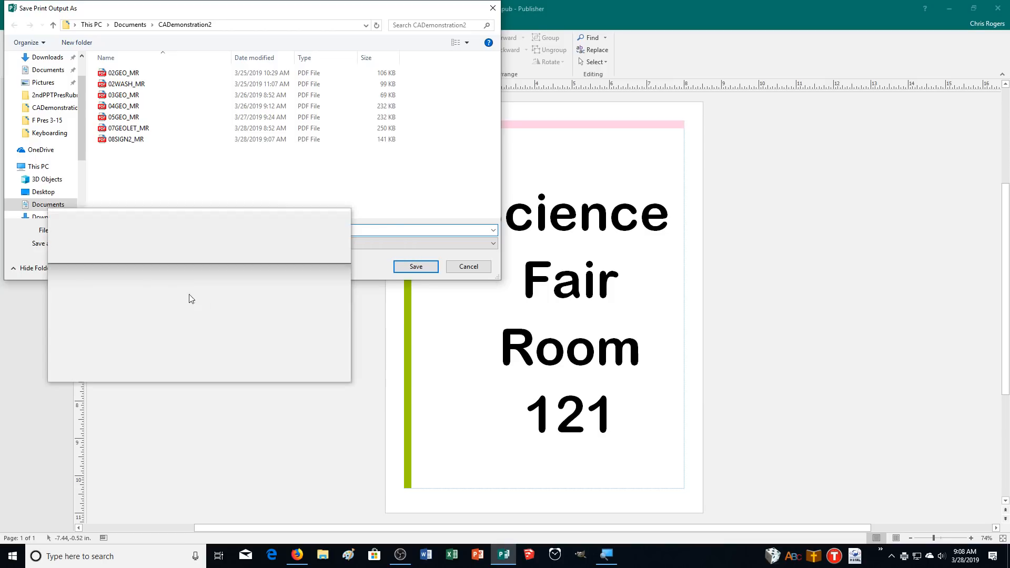
{"action": "type", "text": "0"}
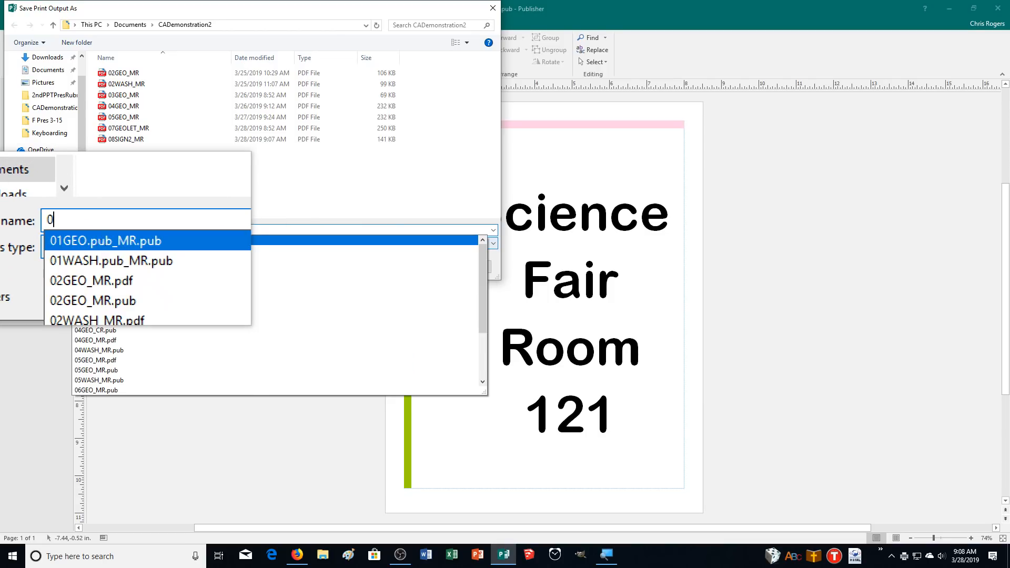
{"action": "type", "text": "8SIGN1"}
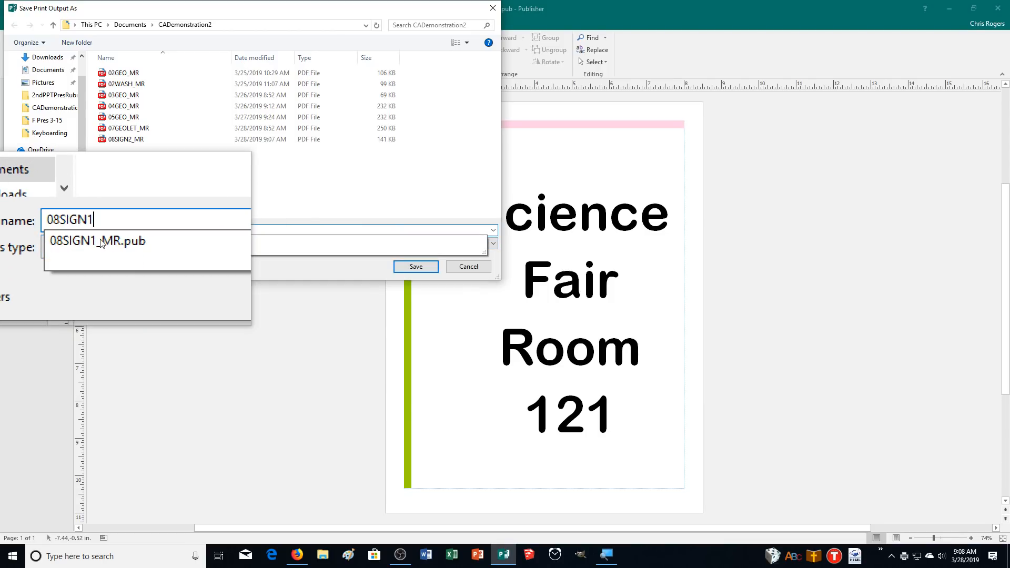
{"action": "type", "text": "_MR"}
{"action": "key", "text": "Return"}
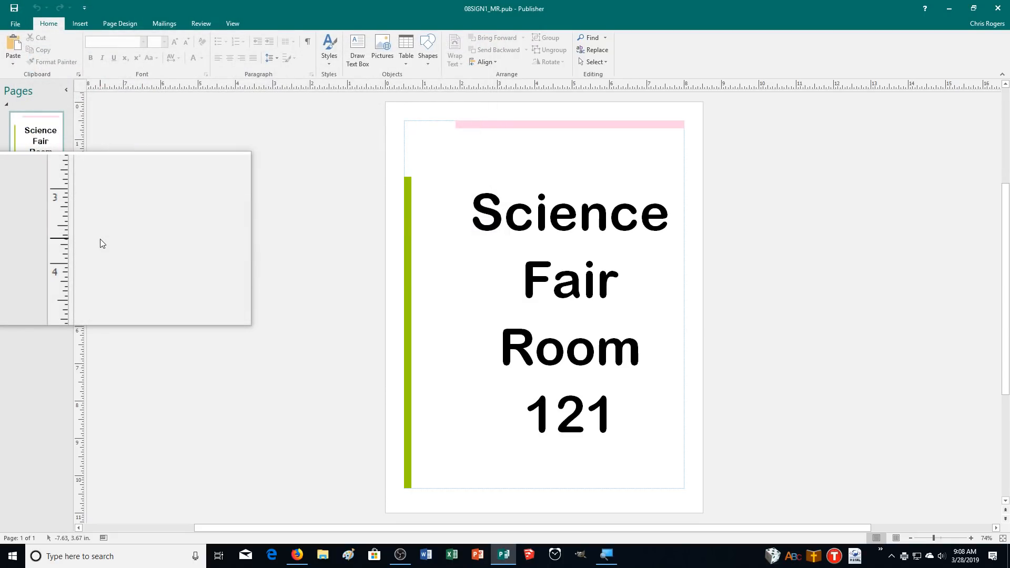
Switch to File Explorer, open the CADemonstration2 folder and select the PDF and Publisher files of 08SIGN1_MR and 08SIGN2_MR
{"action": "left_click", "coordinate": [325, 554]}
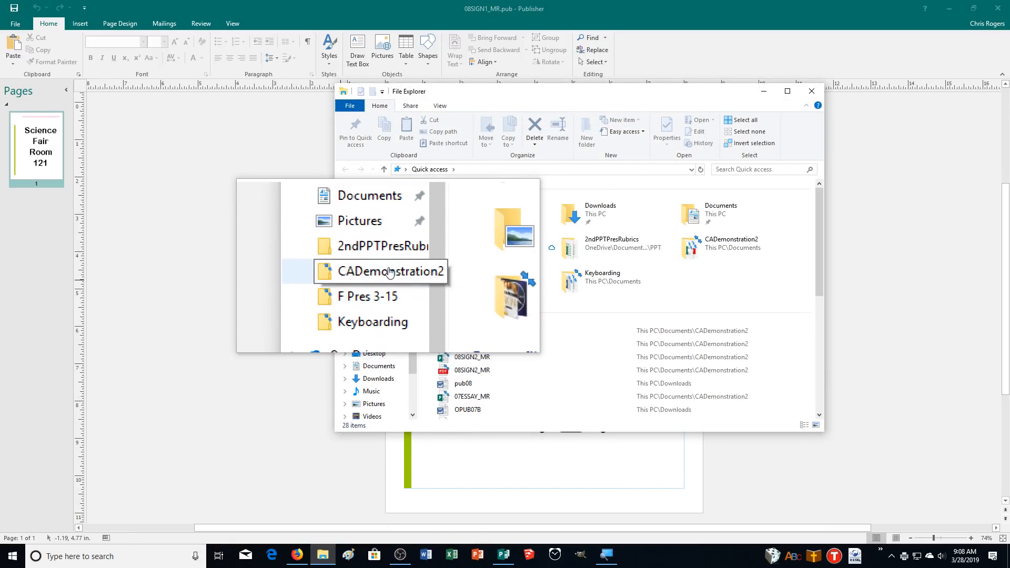
{"action": "left_click", "coordinate": [387, 269]}
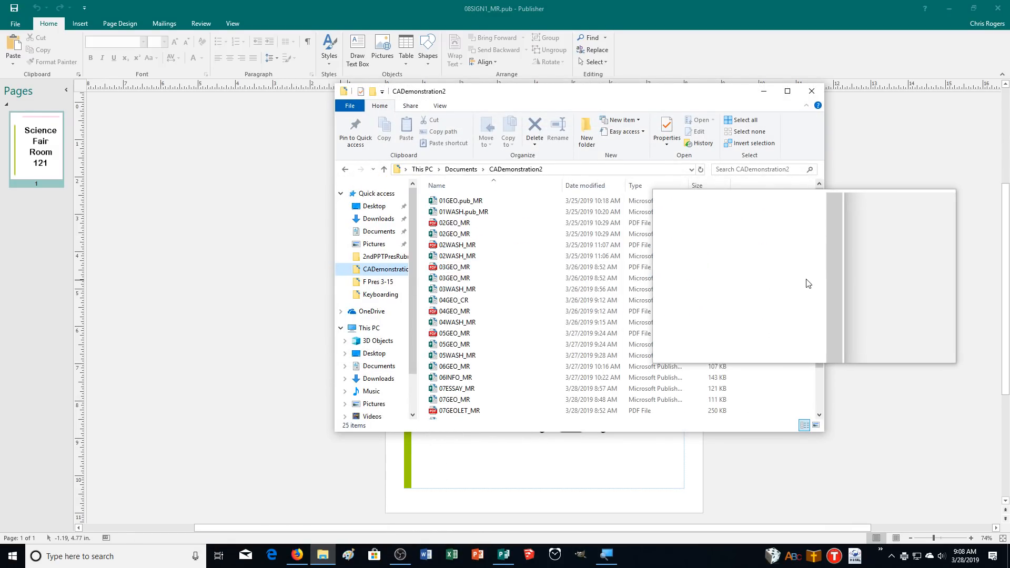
{"action": "scroll", "coordinate": [817, 285], "scroll_direction": "down", "scroll_amount": 2}
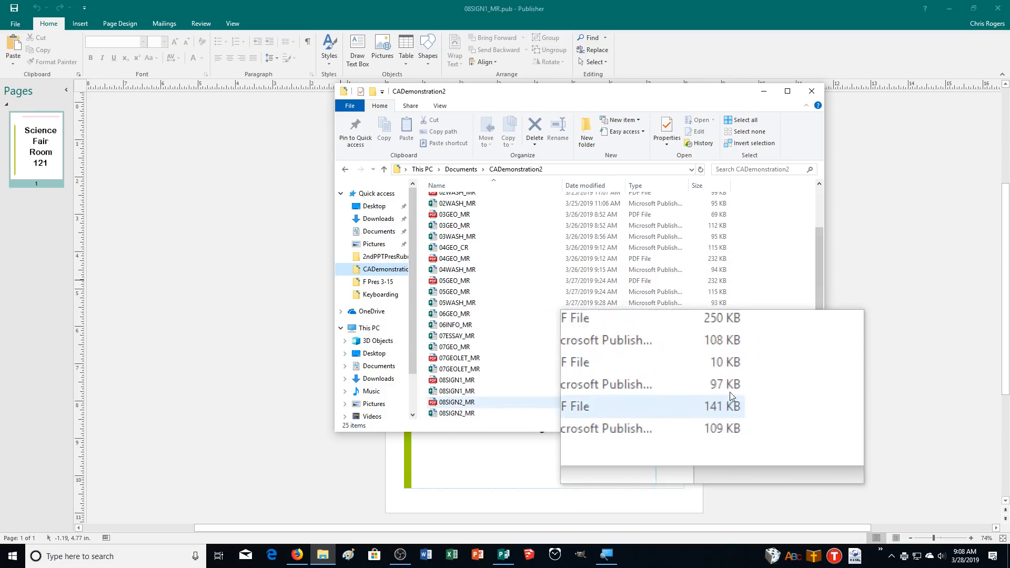
{"action": "left_click_drag", "start_coordinate": [745, 380], "coordinate": [459, 399]}
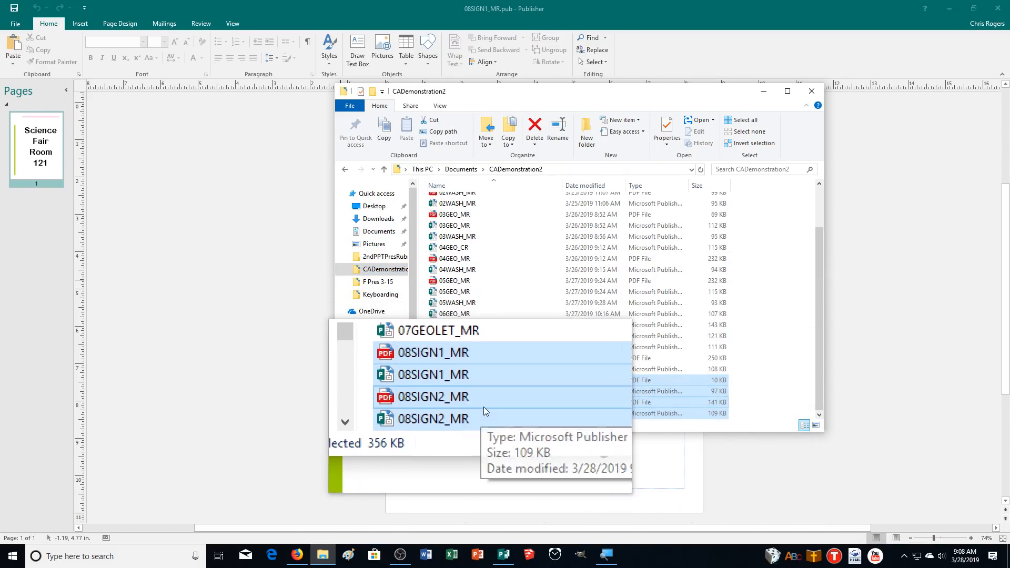